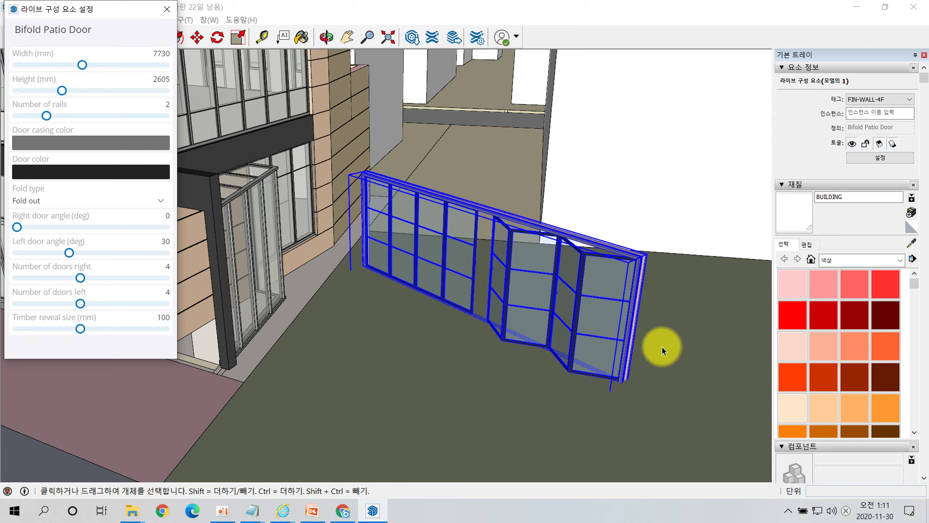
Close the live component options of the Bifold Patio Door and look over the building's front facade.
click(167, 8)
middle_drag(536, 263, 509, 318)
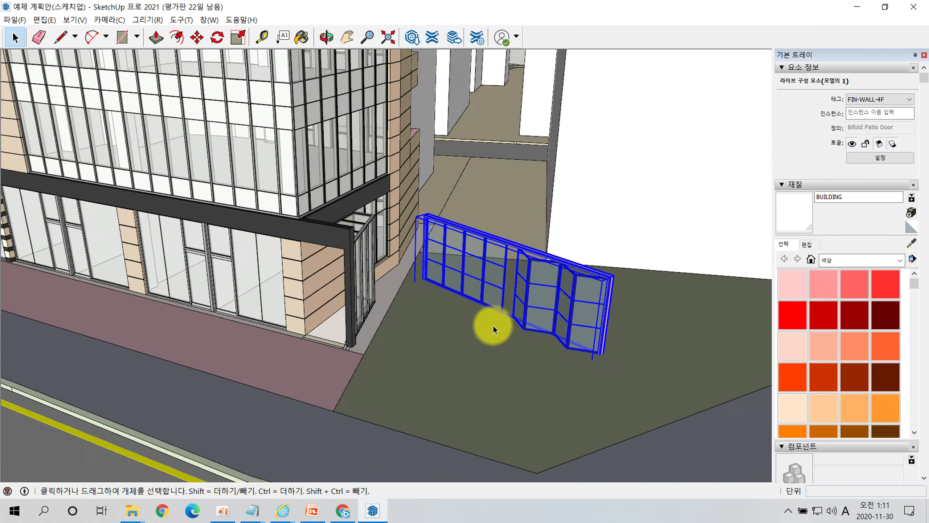
scroll(435, 323, down, 6)
middle_drag(336, 204, 291, 167)
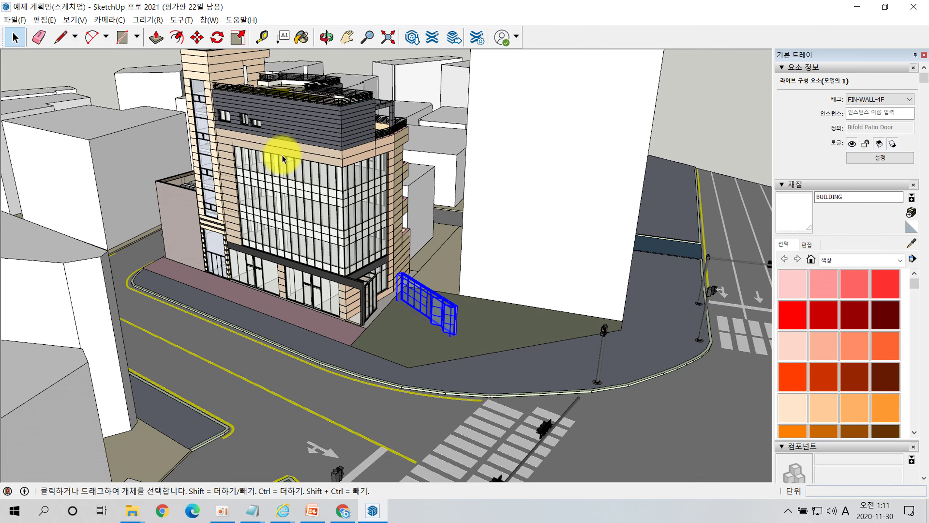
scroll(291, 165, up, 4)
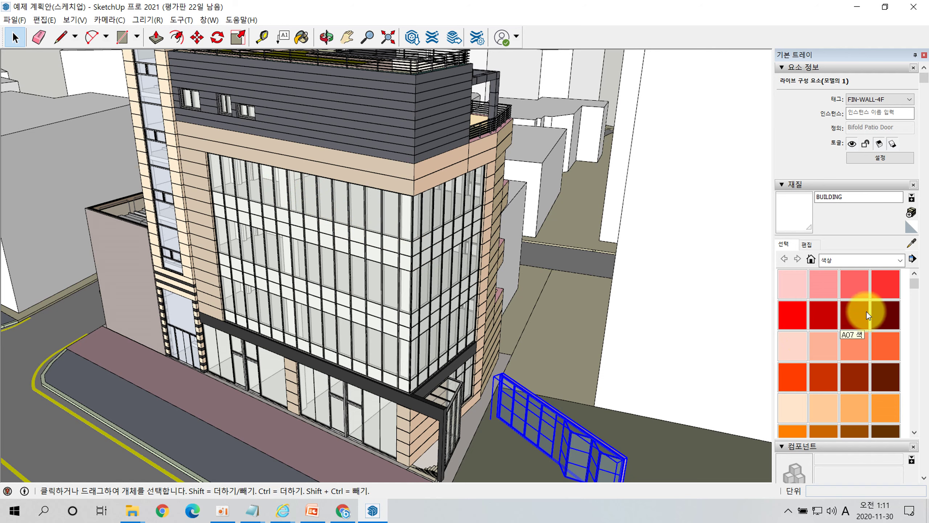
scroll(867, 311, down, 6)
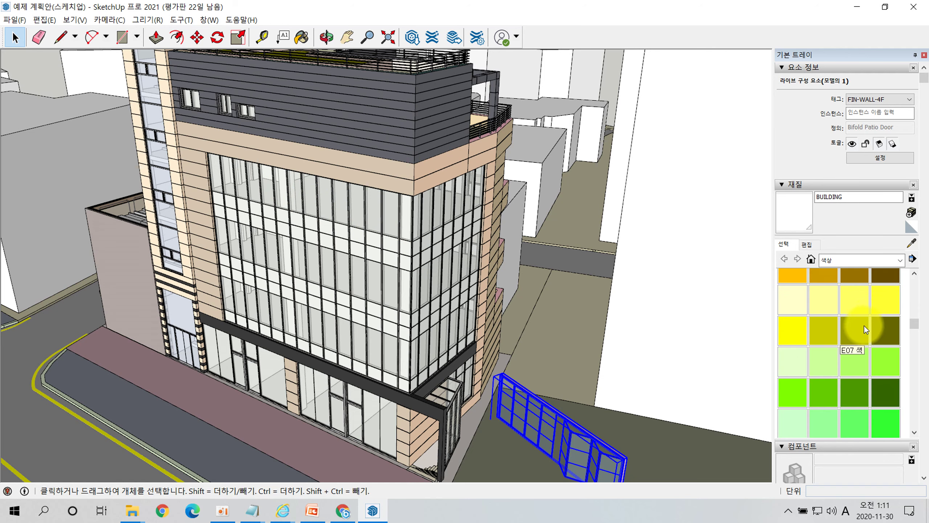
scroll(864, 326, up, 7)
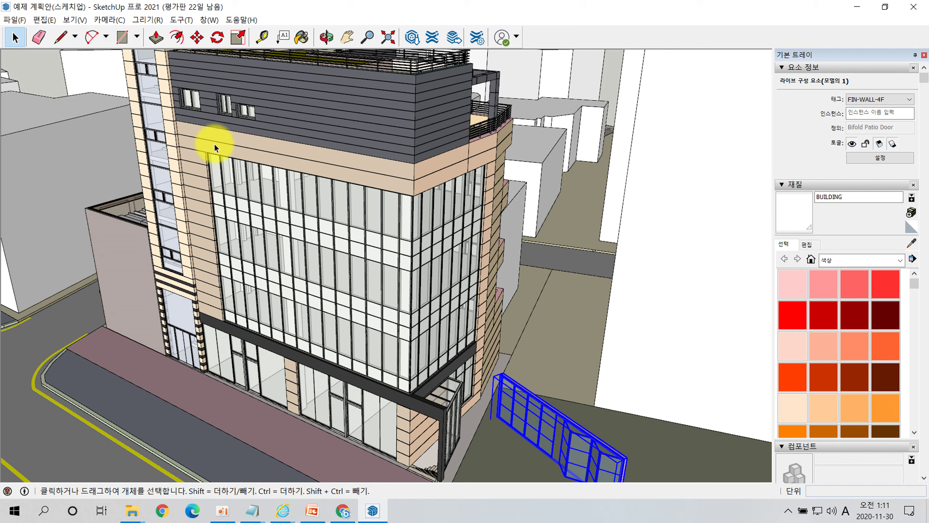
scroll(205, 148, up, 3)
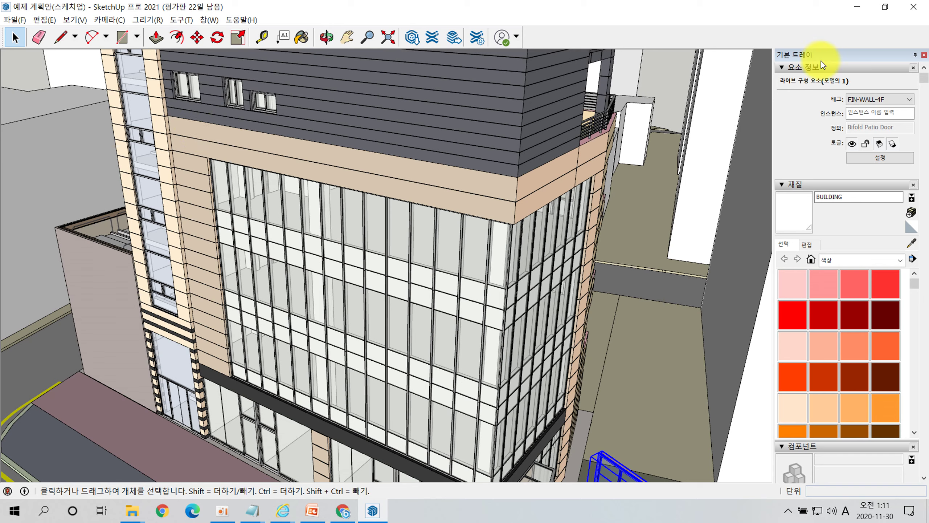
Start a new material that uses a texture image, and open the desktop folder 표면재질 > A.건축 as its source.
click(912, 214)
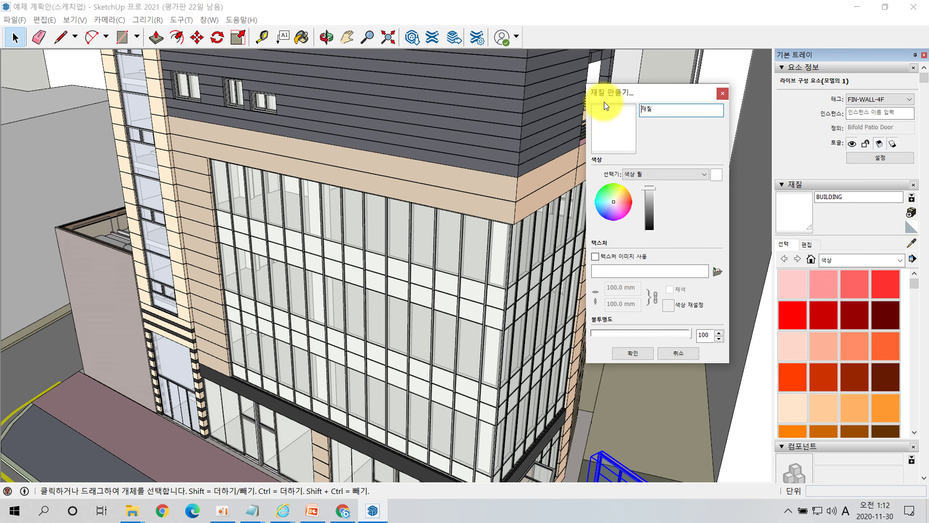
click(597, 259)
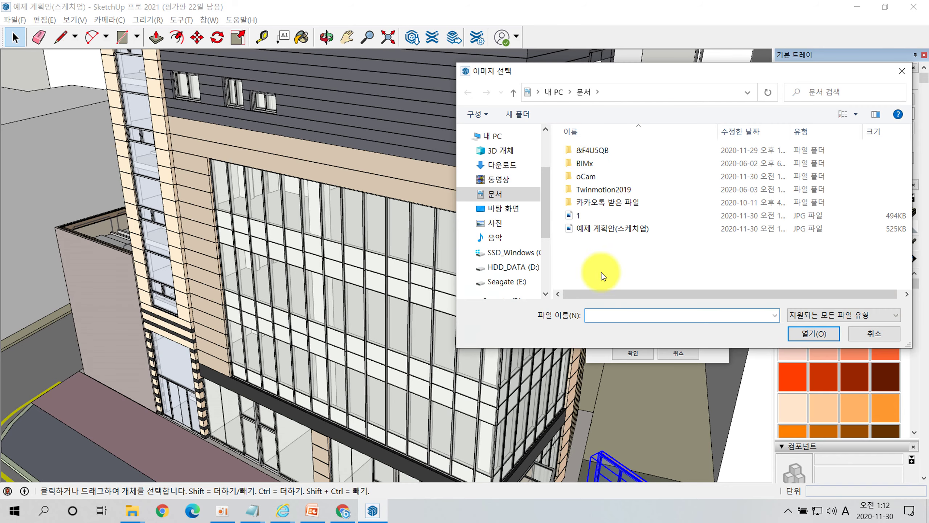
click(502, 208)
double_click(594, 169)
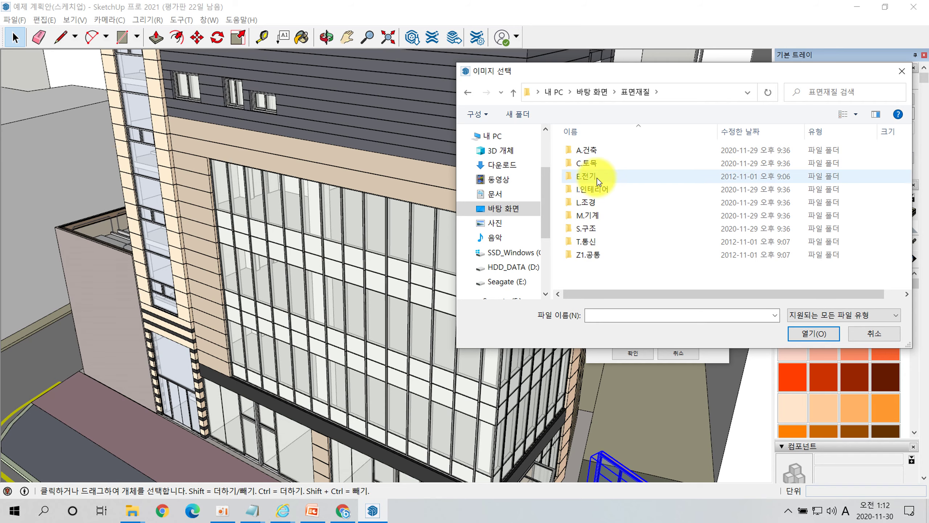
double_click(587, 150)
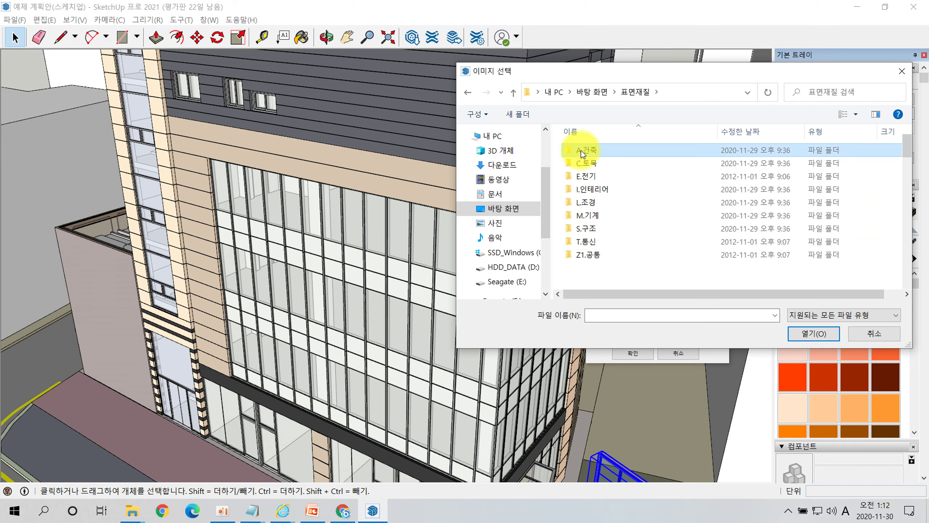
Browse the available texture images in A.건축 and in I.인테리어 > 05.WOOD FLOORING.
scroll(634, 224, down, 5)
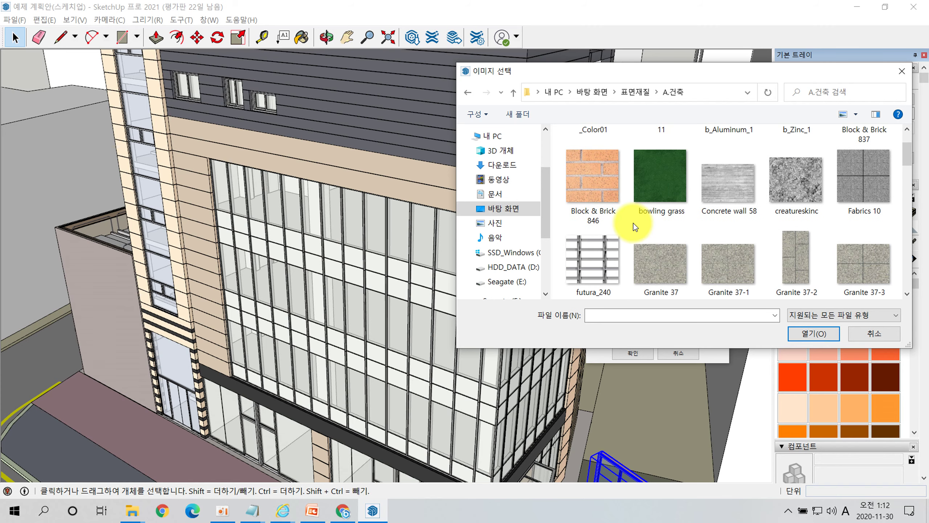
scroll(634, 228, down, 2)
scroll(633, 229, up, 7)
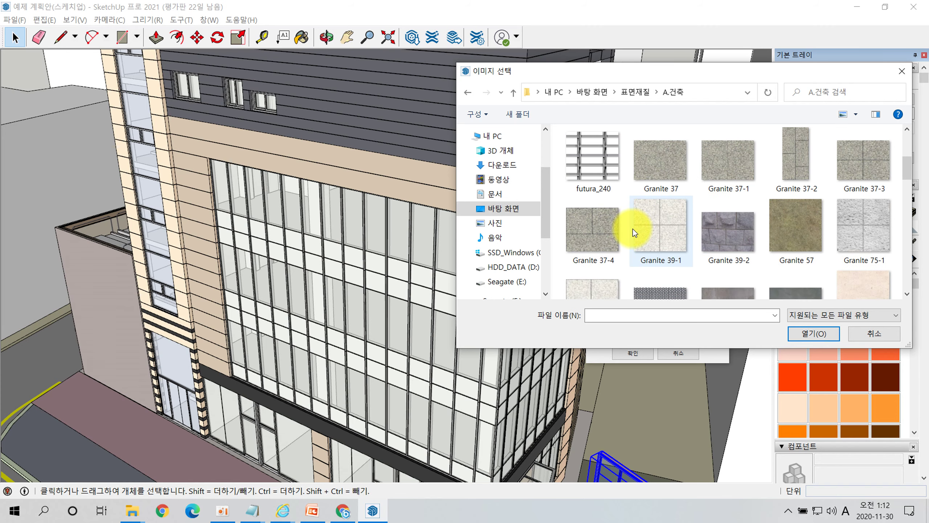
click(513, 93)
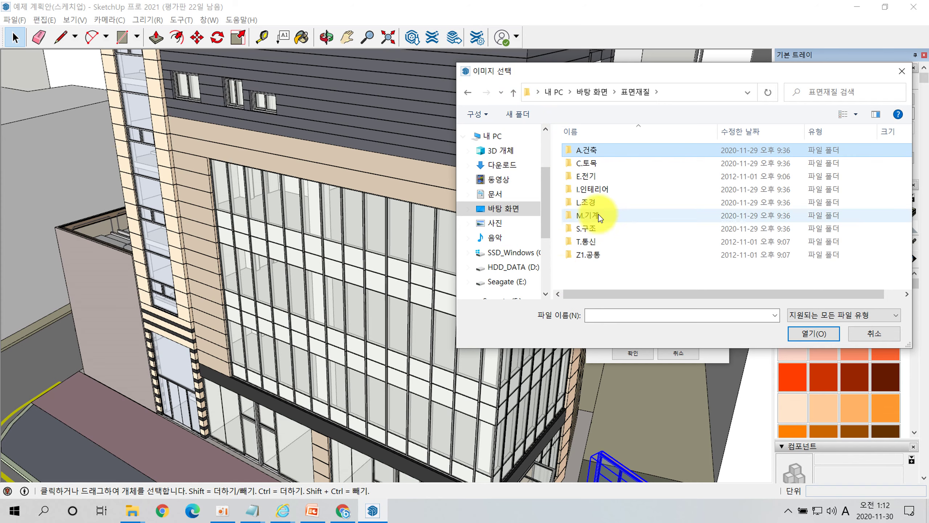
double_click(601, 193)
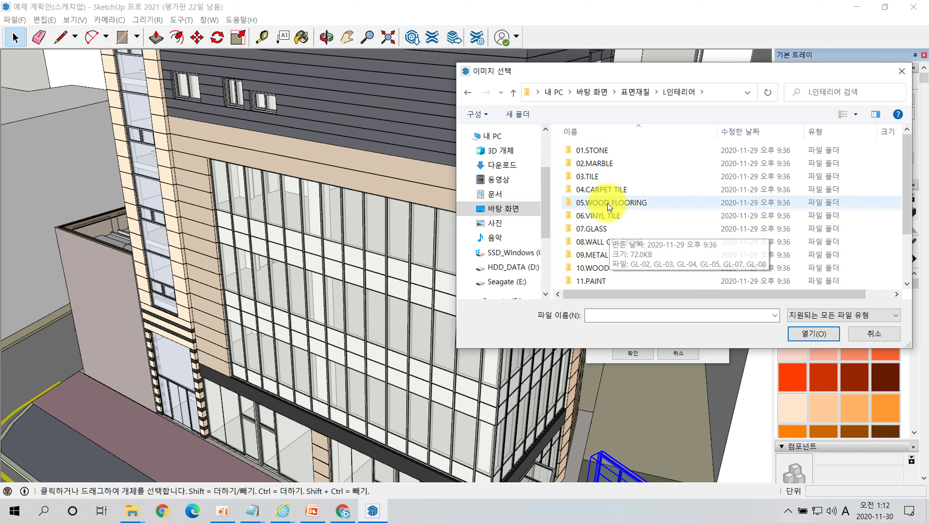
double_click(607, 203)
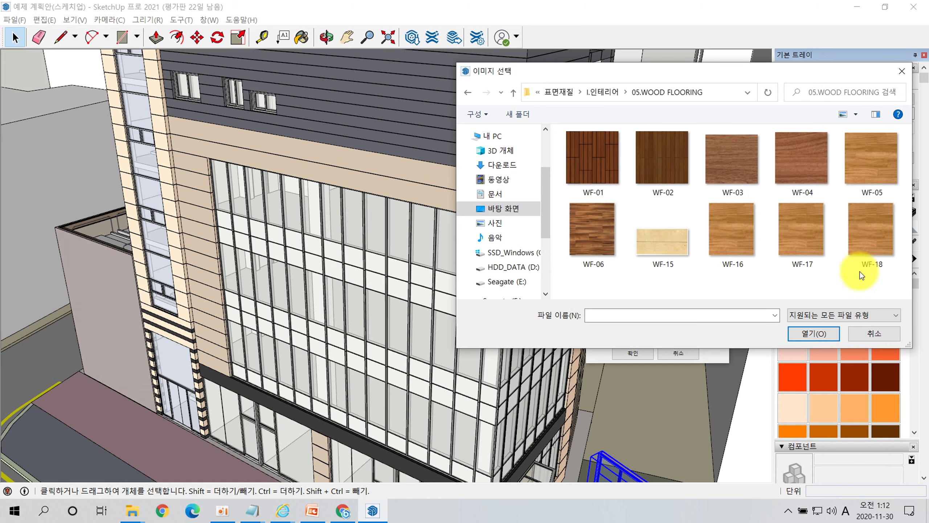
click(514, 93)
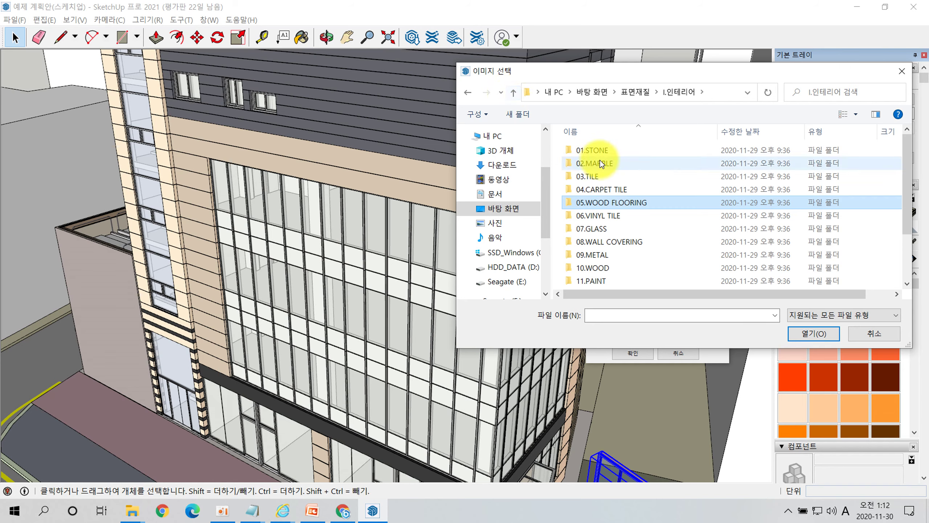
click(513, 92)
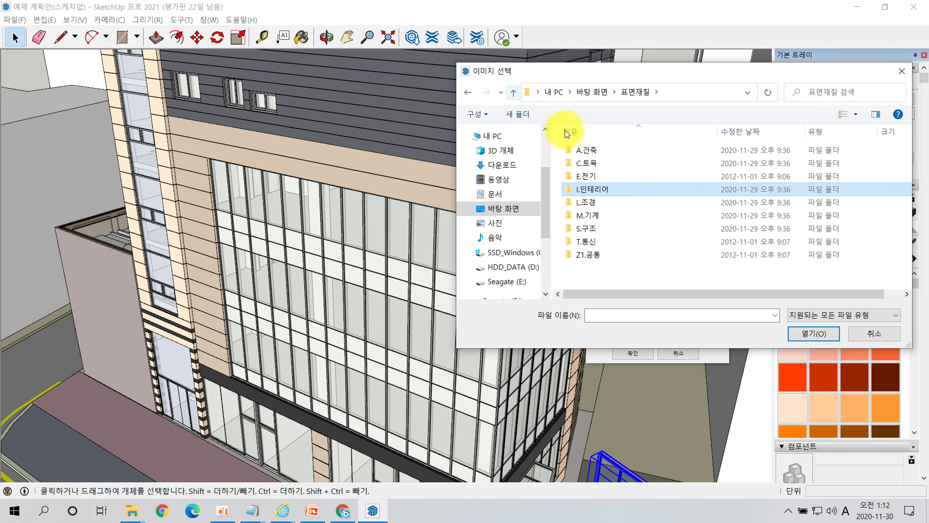
Load the Fabrics 10 image from the A.건축 folder as the new material's texture.
double_click(602, 154)
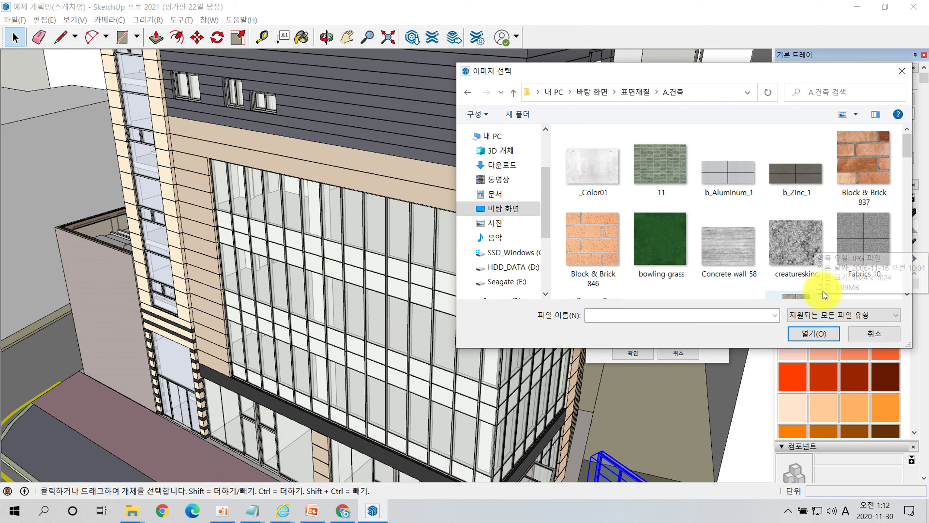
click(856, 246)
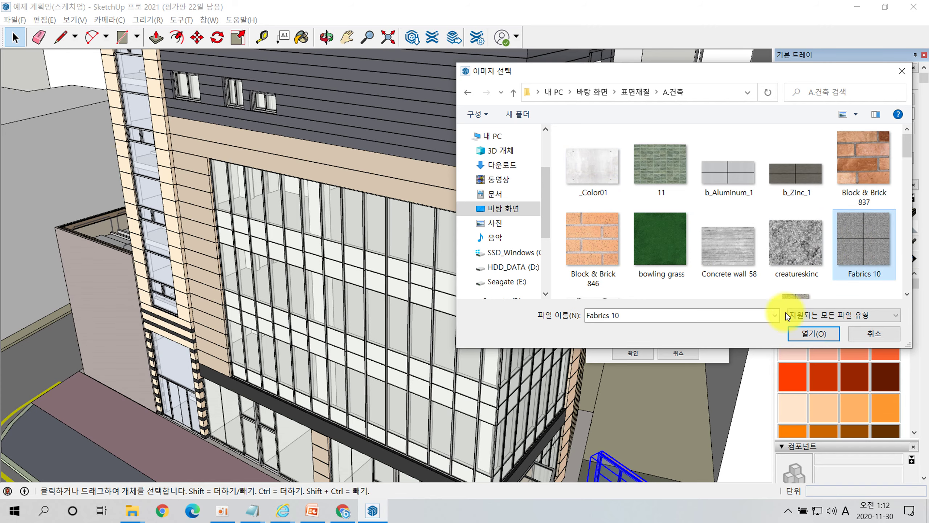
click(802, 335)
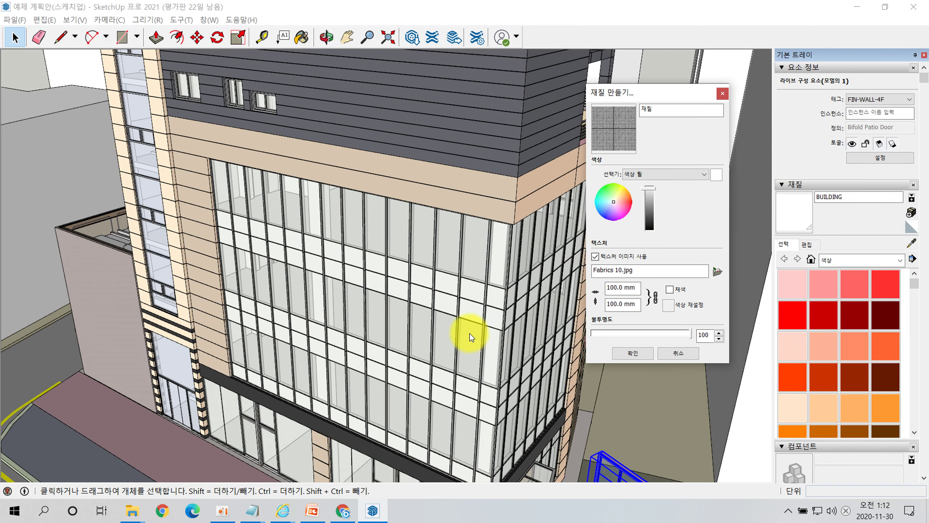
Set the texture's width to 600 mm with its proportions linked.
click(614, 287)
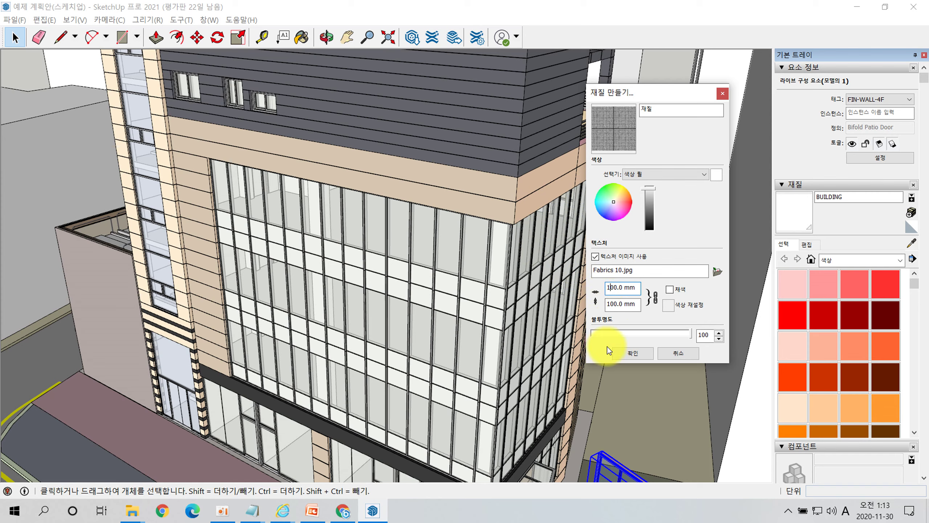
key(BackSpace)
text(3)
key(BackSpace)
text(6)
Try editing the texture's height separately with the aspect ratio unlocked, and link the proportions again.
click(656, 301)
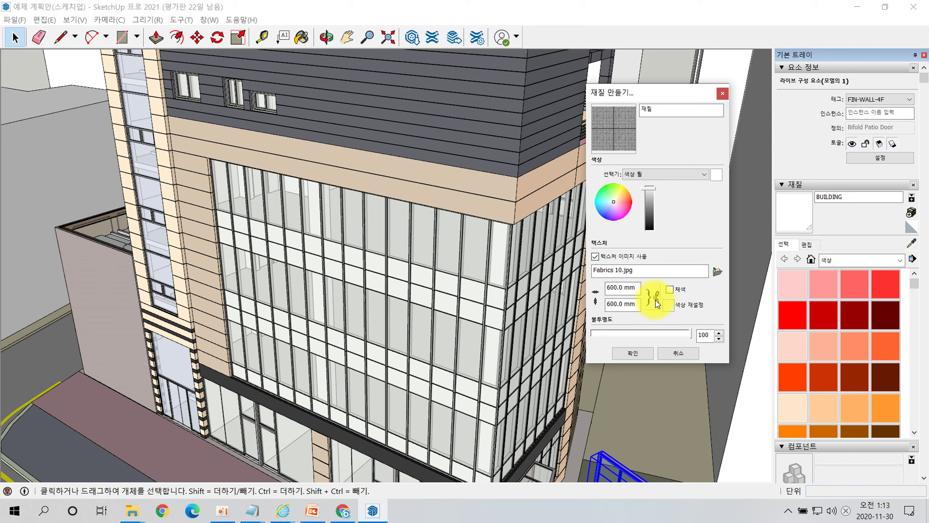
click(609, 303)
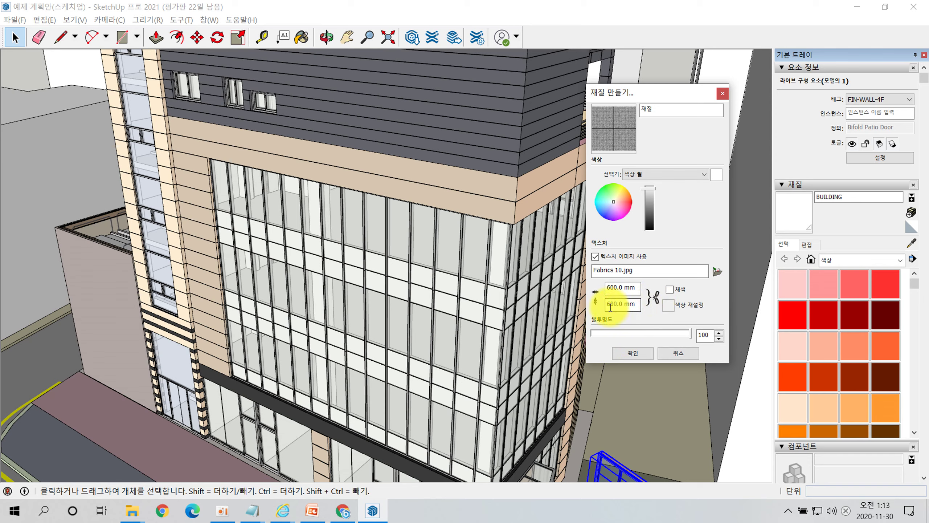
key(BackSpace)
text(4)
key(BackSpace)
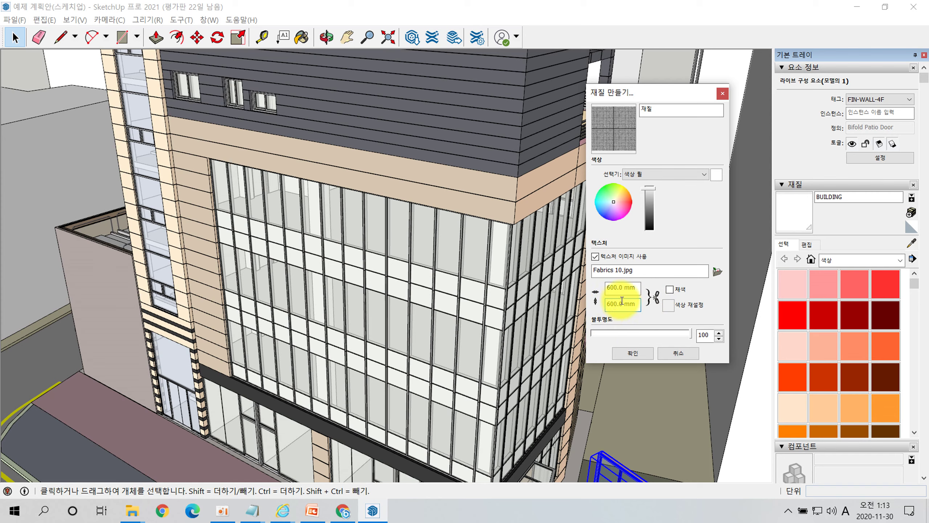
click(655, 296)
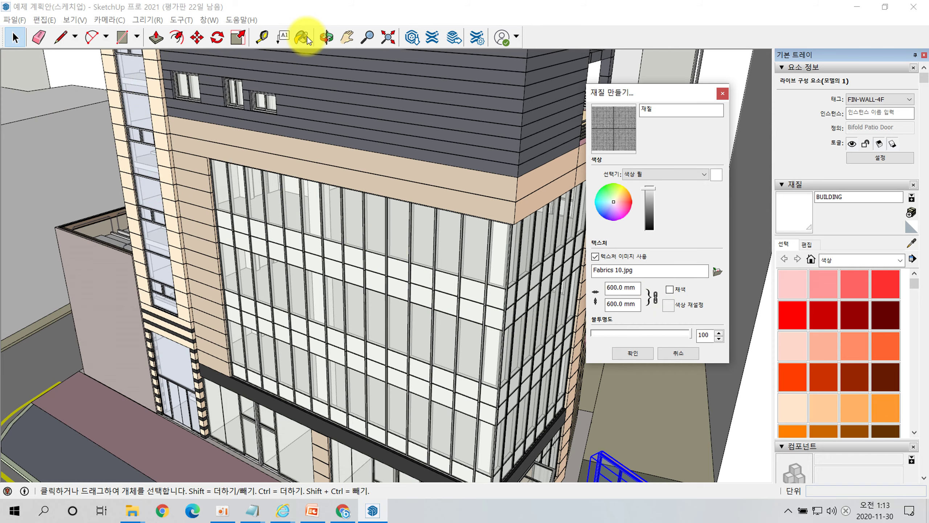
Finish creating the material and paint the third-floor wall above and beside the curtain wall with it.
click(631, 353)
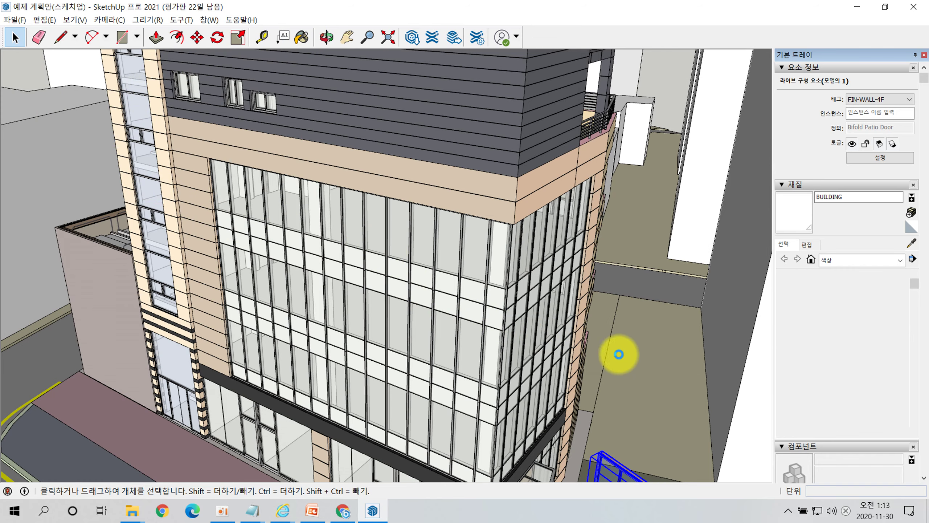
click(303, 38)
scroll(188, 139, up, 5)
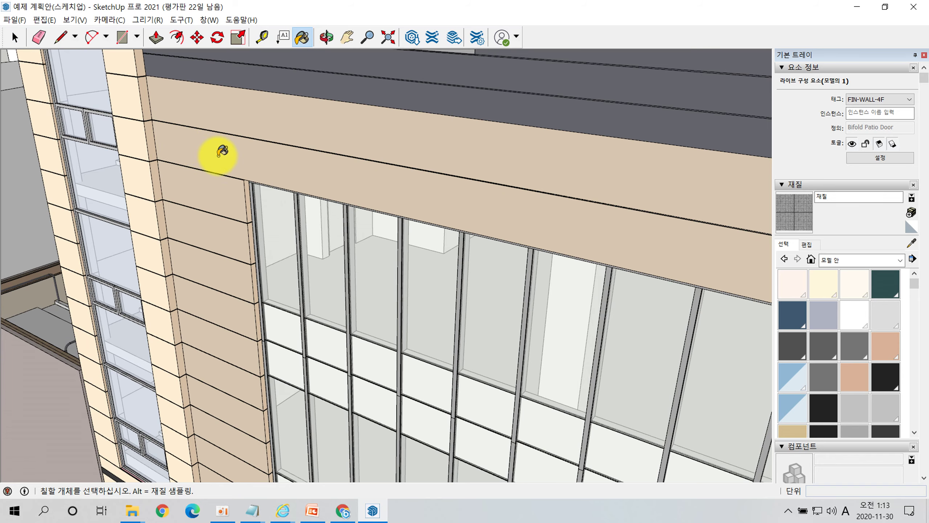
click(218, 152)
scroll(218, 228, down, 2)
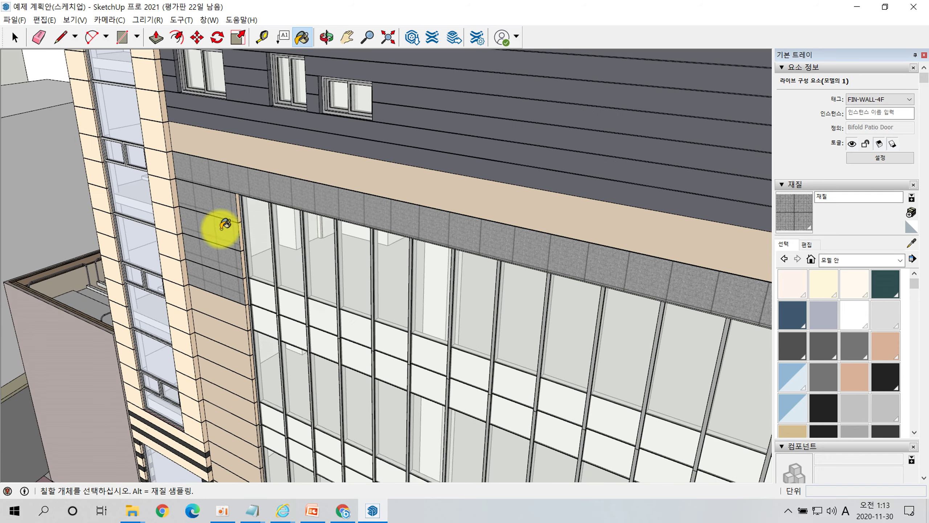
Paint the wall section directly below the painted third-floor wall with the same Fabrics 10 material.
scroll(216, 388, up, 2)
scroll(216, 388, up, 2)
click(247, 308)
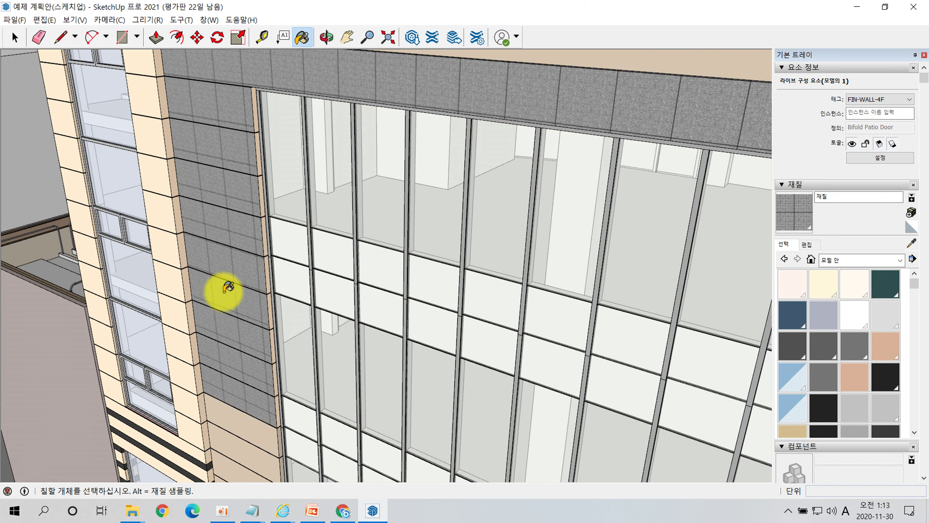
scroll(224, 291, down, 2)
scroll(227, 255, down, 2)
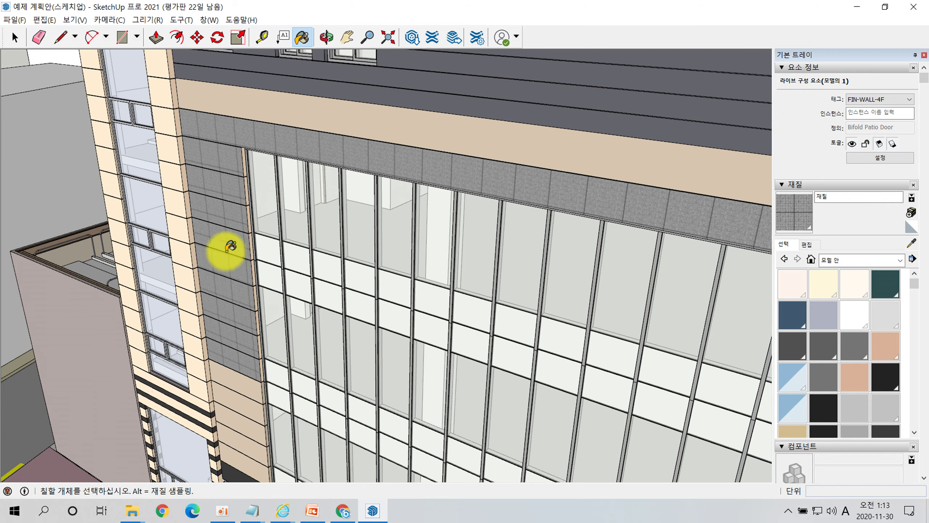
scroll(233, 134, up, 1)
scroll(236, 130, up, 1)
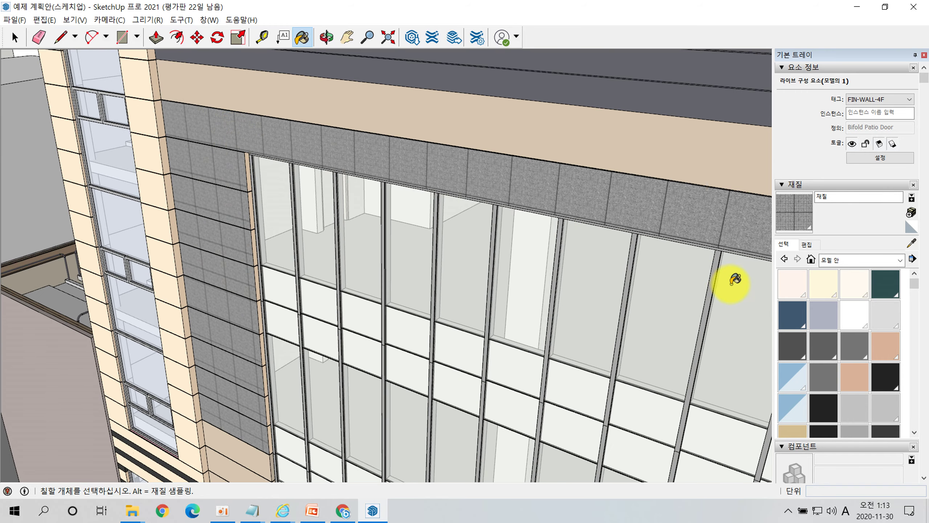
Open the Fabrics 10 material of the third-floor wall for editing and set its texture width to 400 mm with linked proportions.
click(792, 219)
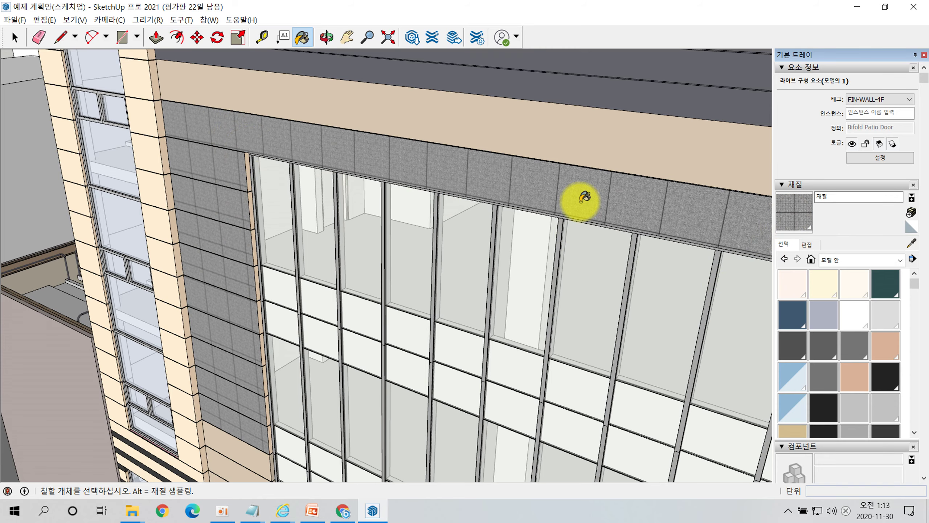
right_click(579, 199)
click(842, 228)
click(805, 213)
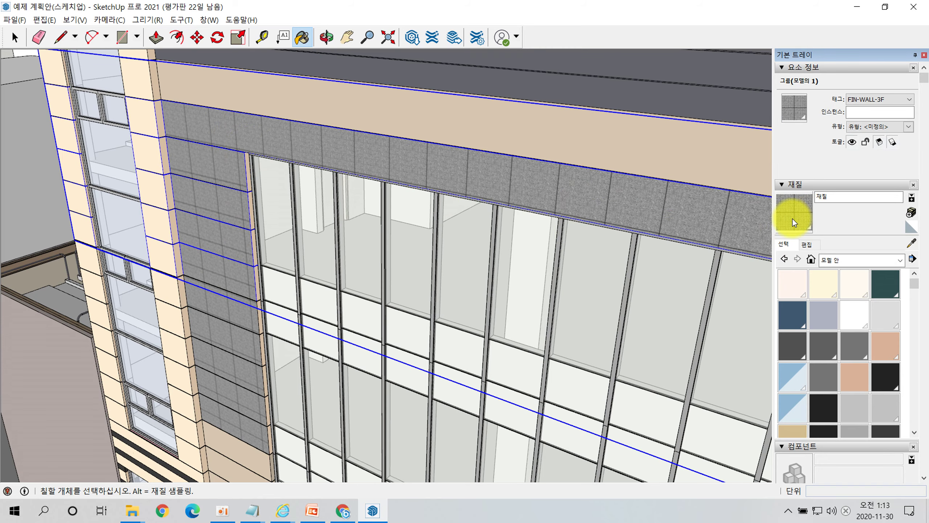
scroll(312, 201, down, 3)
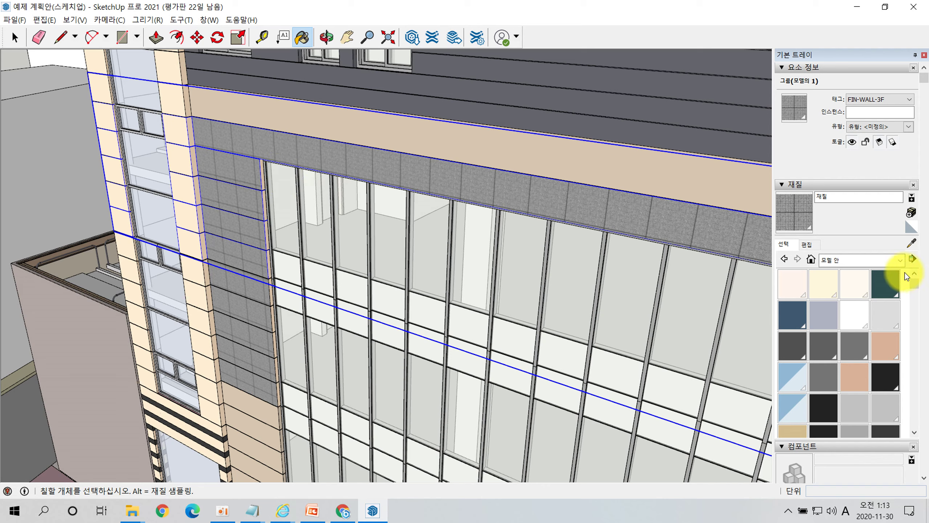
drag(914, 286, 914, 374)
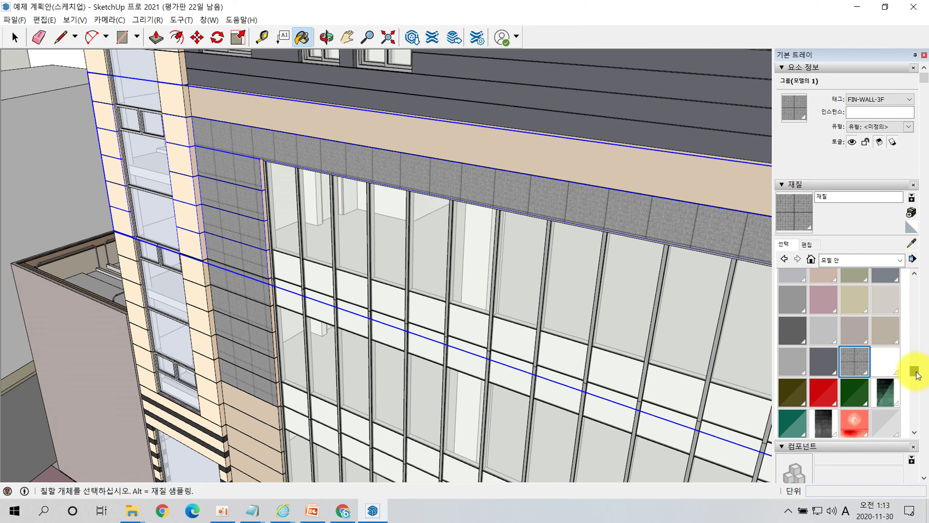
double_click(857, 365)
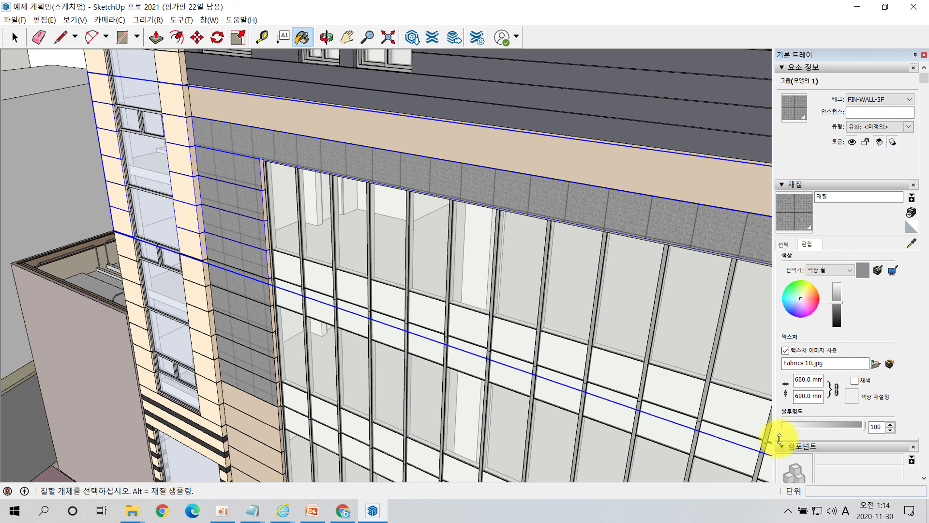
key(BackSpace)
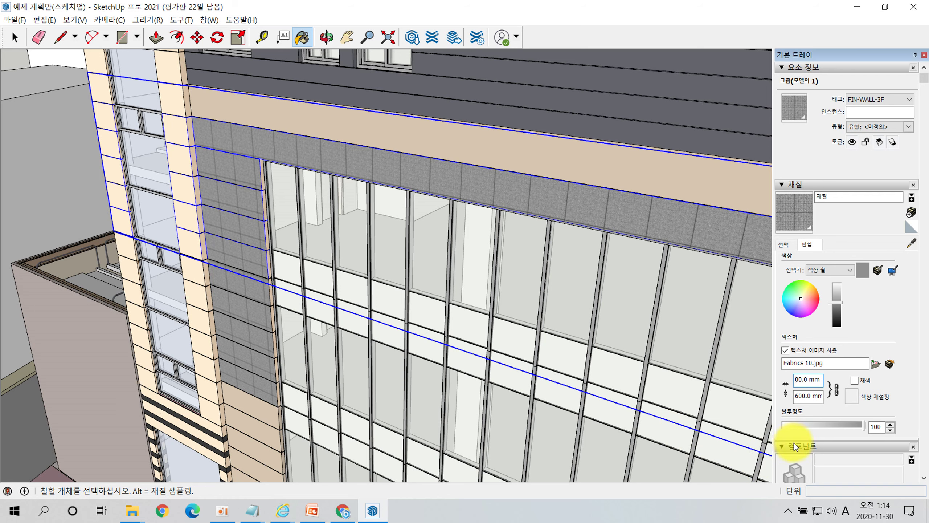
text(4)
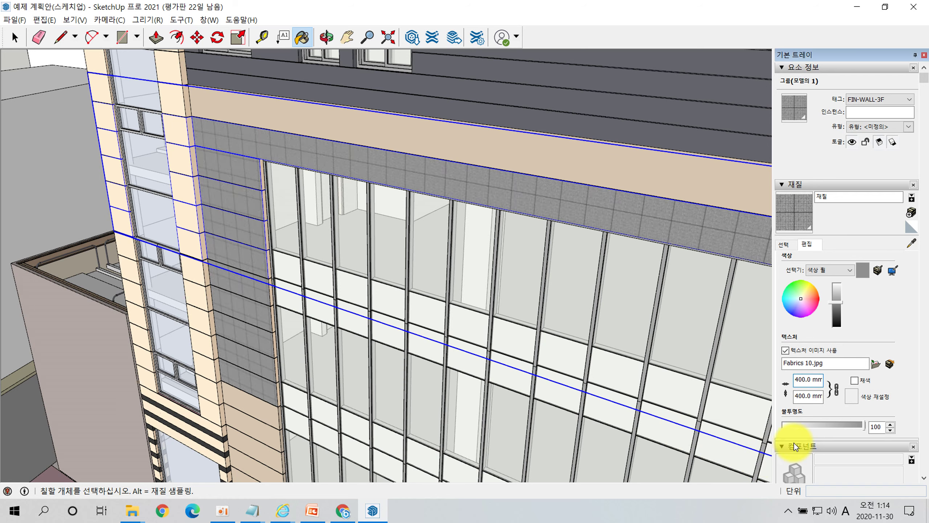
Restore the Fabrics 10 texture to 600 mm by changing its linked height.
click(800, 395)
key(BackSpace)
text(6)
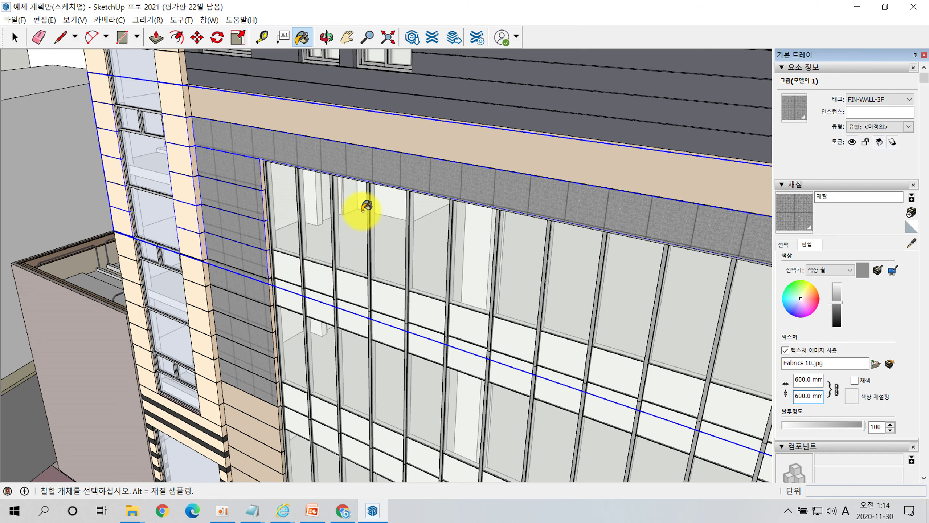
scroll(207, 118, up, 2)
scroll(271, 194, up, 2)
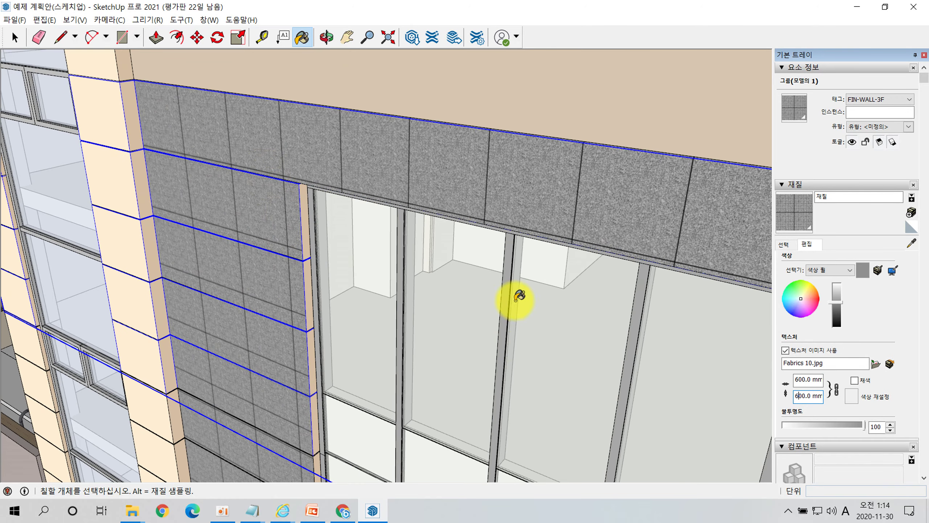
Clear the selection and place a vertical section plane parallel to the building's front facade, accepting the default name and symbol.
scroll(311, 208, down, 5)
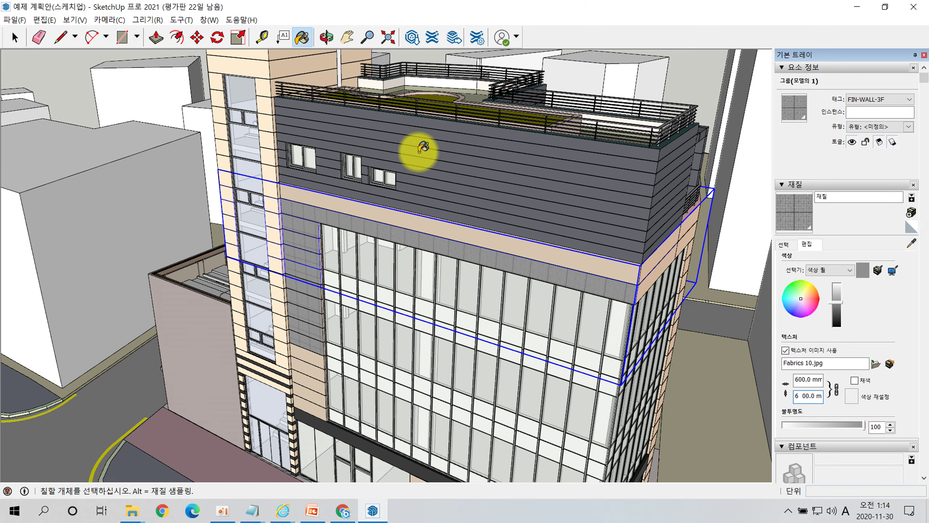
scroll(366, 221, down, 3)
scroll(521, 218, up, 3)
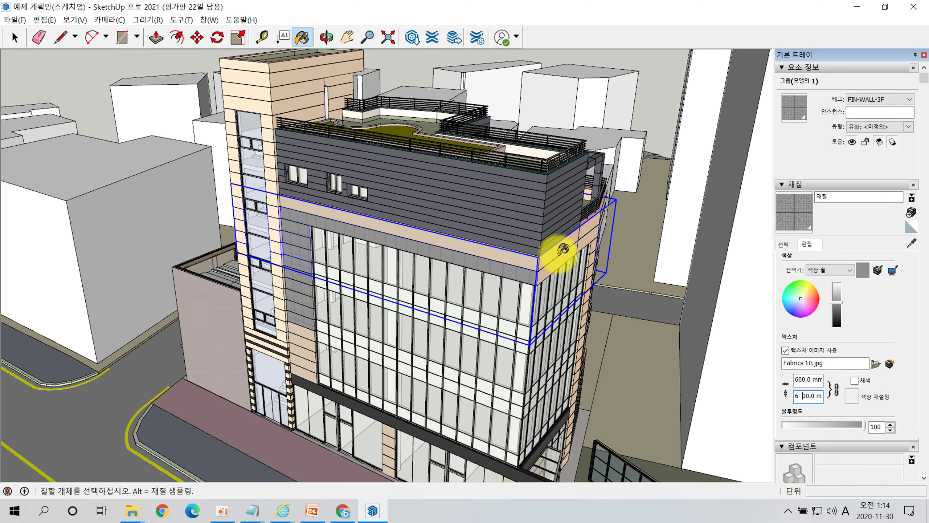
middle_click(557, 254)
click(513, 282)
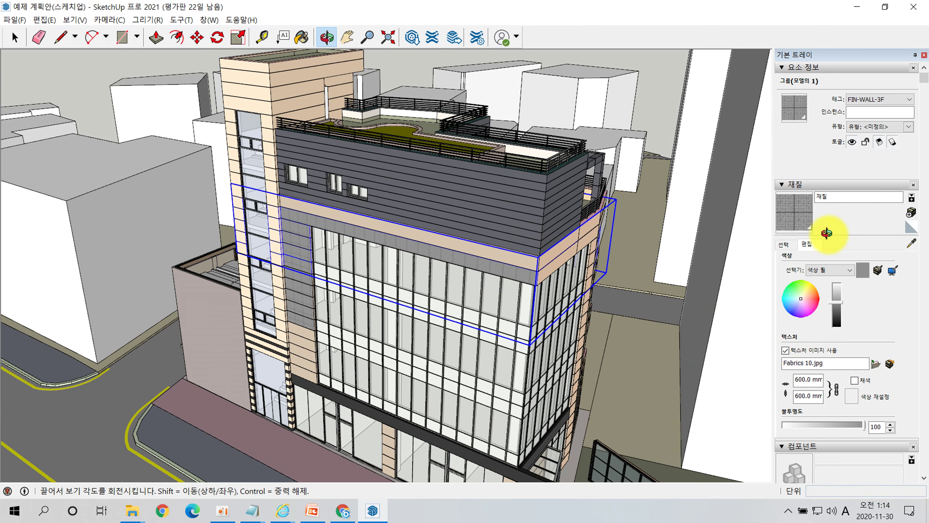
key(b)
key(space)
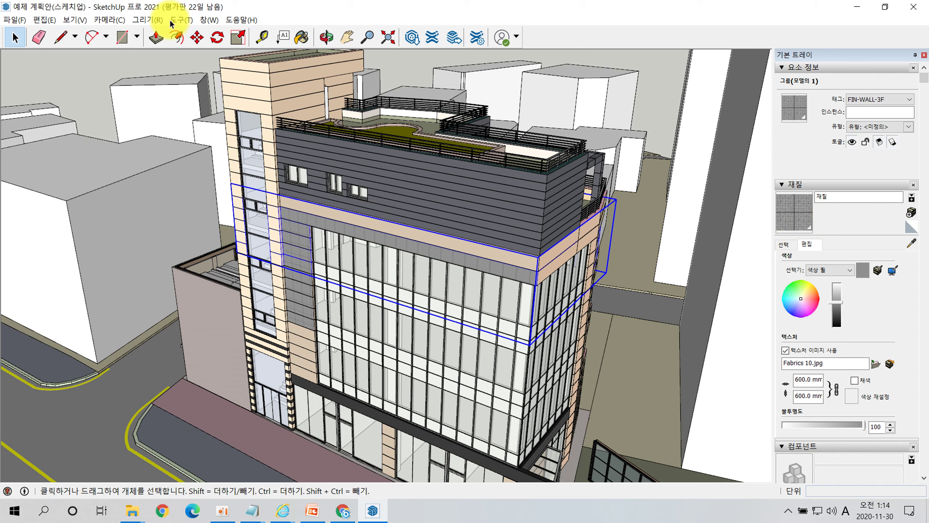
key(ctrl+t)
click(156, 20)
mouse_move(189, 23)
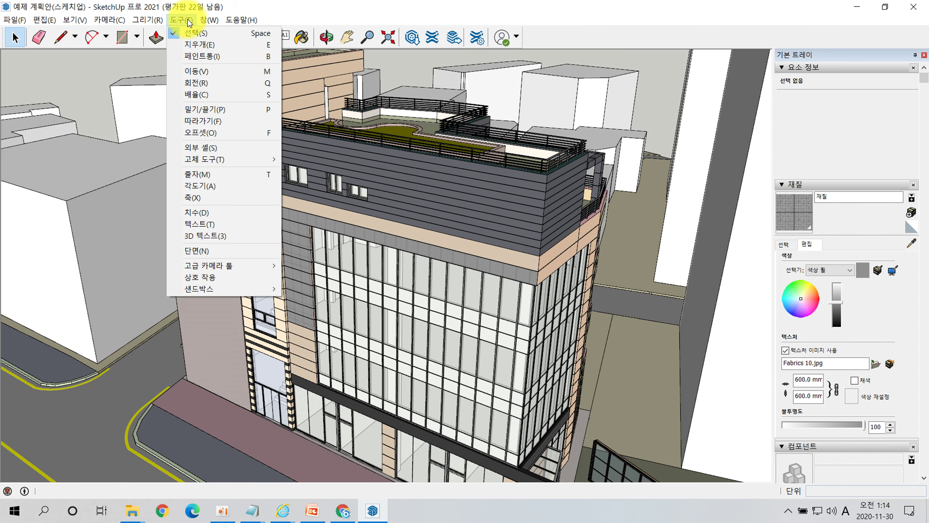
click(215, 253)
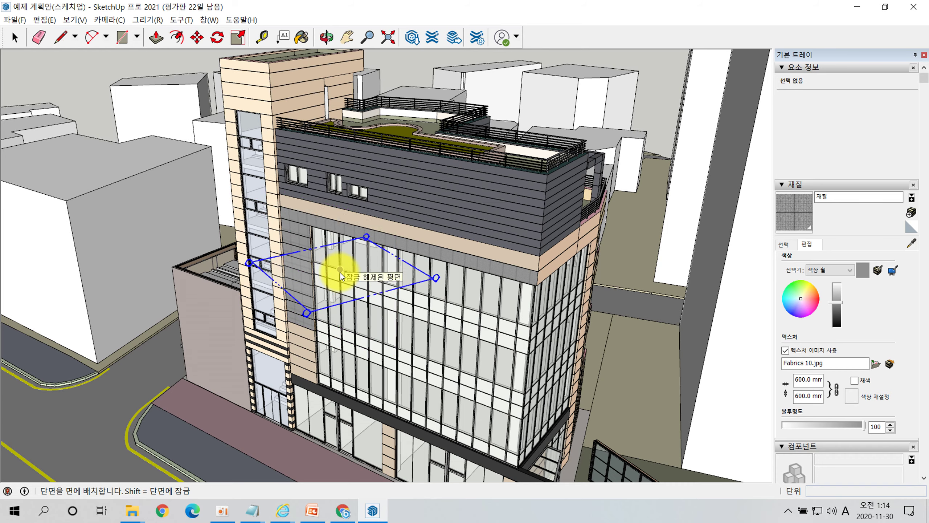
click(341, 273)
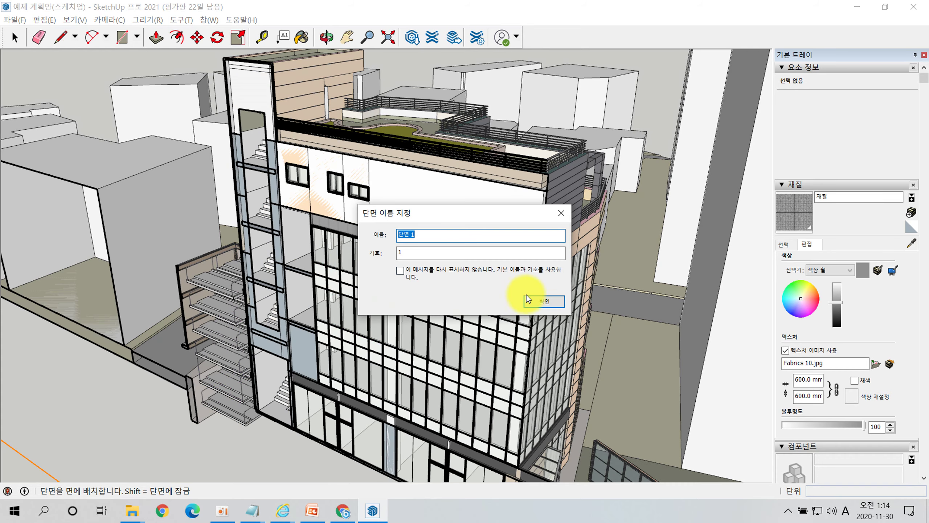
click(534, 299)
Place a second, horizontal section plane through the upper part of the third floor, accepting the default name and symbol.
click(172, 18)
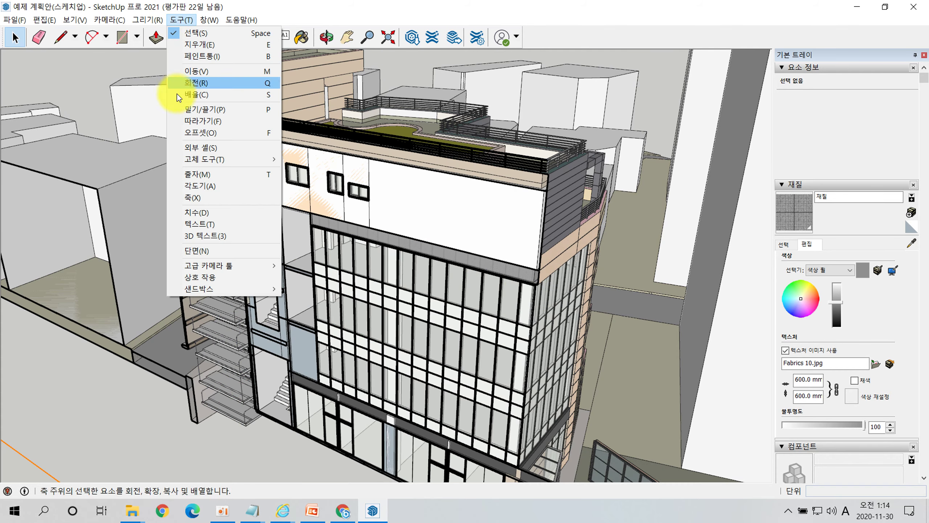
click(208, 251)
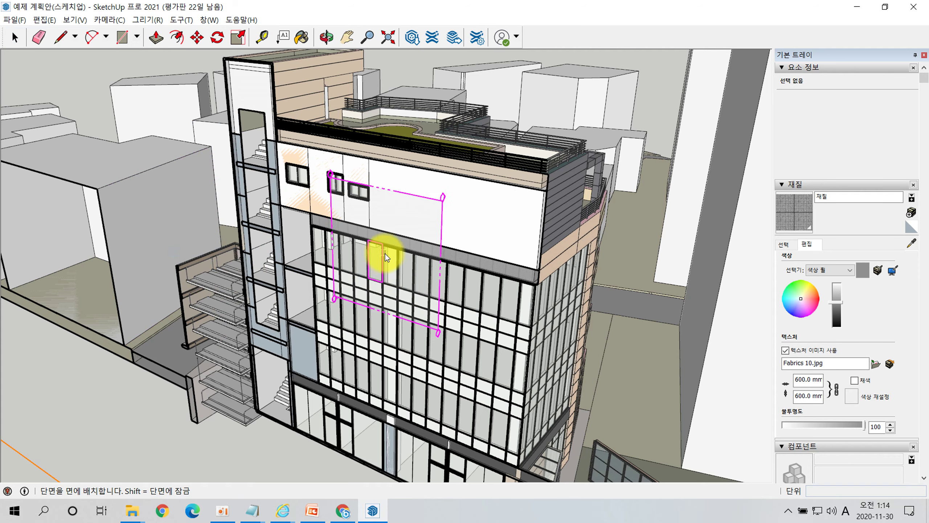
click(429, 247)
click(538, 301)
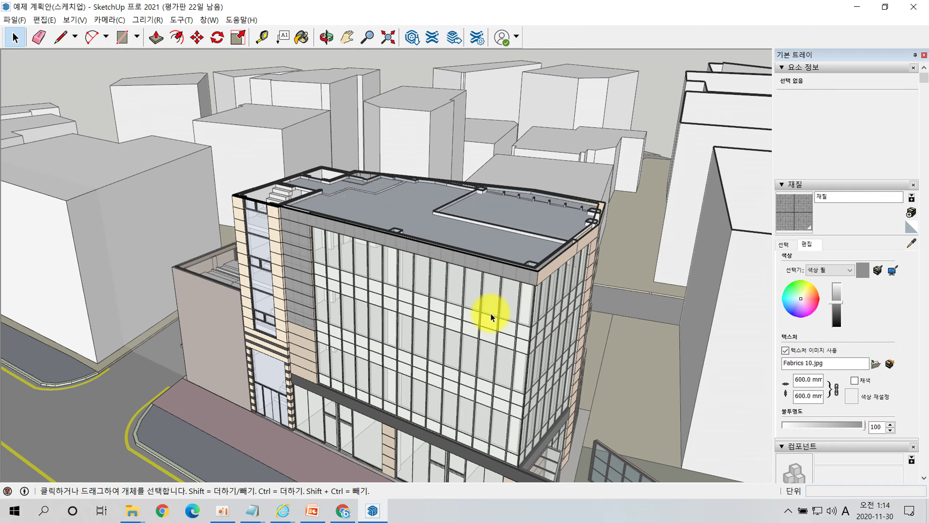
Move the horizontal section plane down about 4107 mm so it cuts through the third-floor rooms.
scroll(404, 268, down, 5)
scroll(426, 265, up, 2)
scroll(307, 196, down, 3)
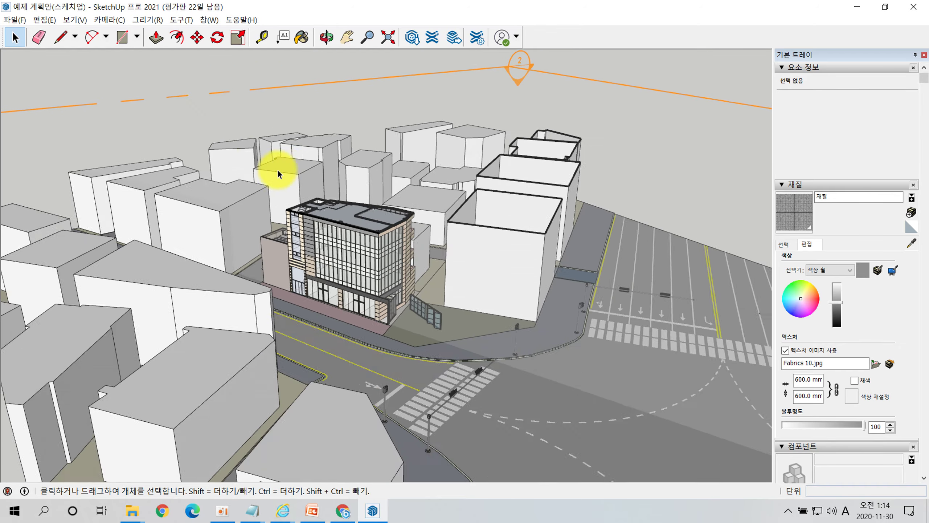
scroll(280, 166, down, 1)
scroll(310, 189, up, 5)
scroll(366, 407, up, 1)
scroll(221, 119, down, 4)
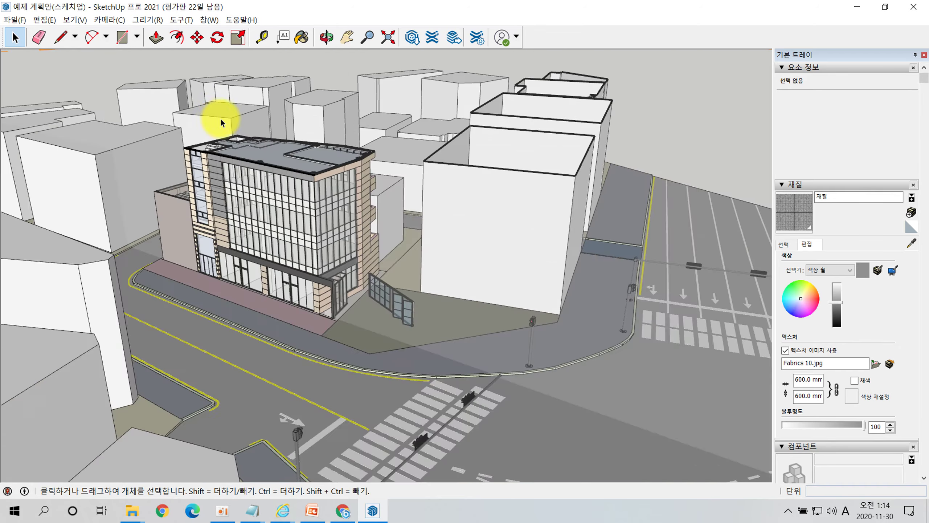
scroll(219, 121, down, 5)
click(399, 65)
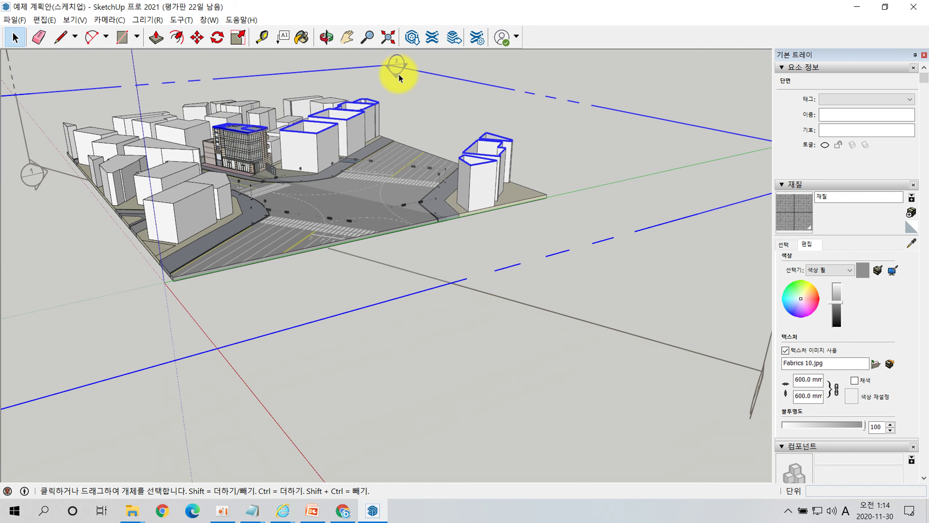
key(m)
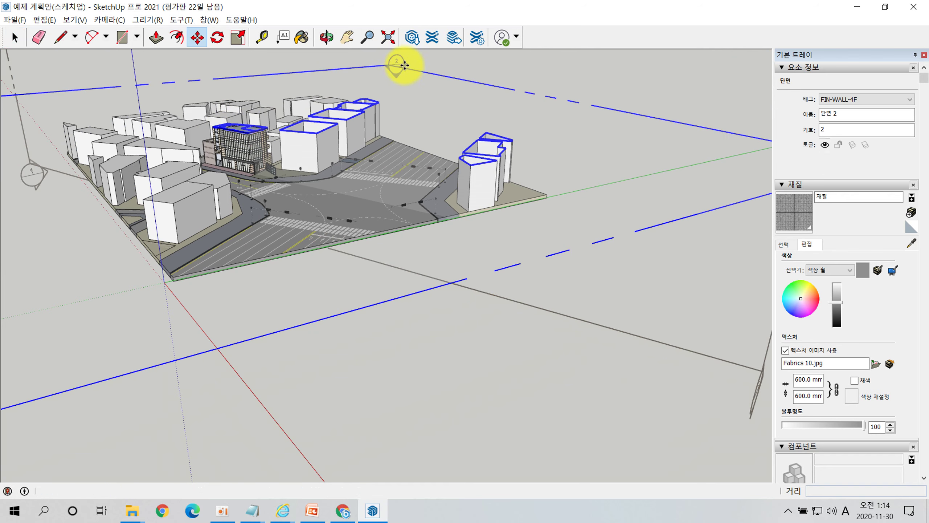
click(403, 67)
click(403, 81)
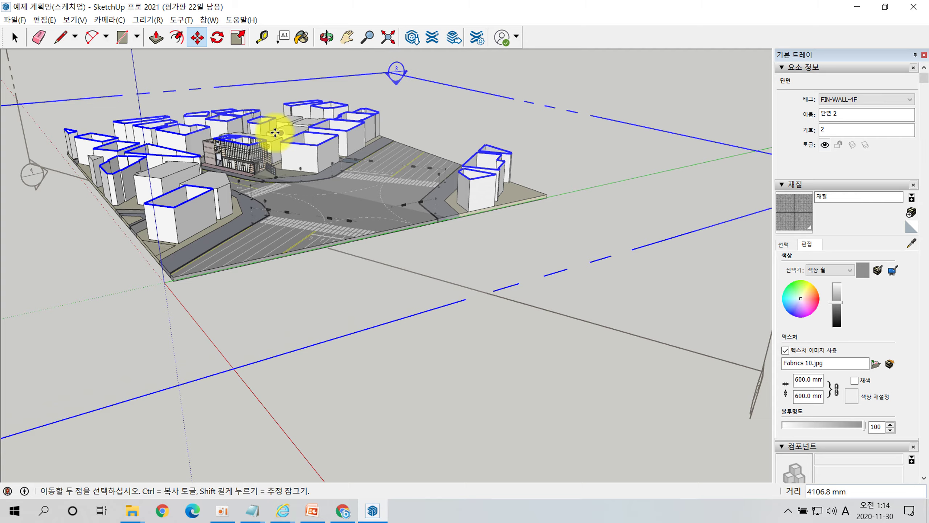
Export the angled view of the building's horizontally cut third floor as a 2D JPEG image named 3.
scroll(220, 137, up, 10)
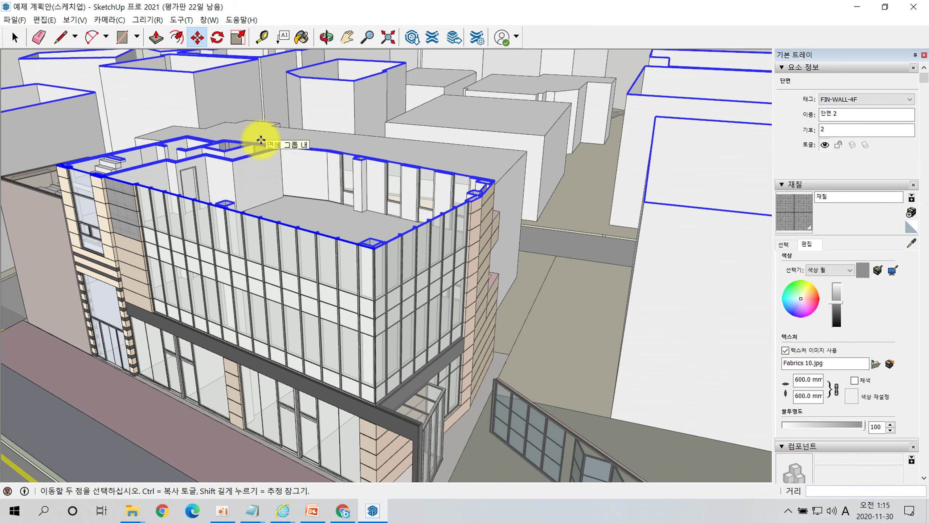
middle_drag(261, 141, 269, 191)
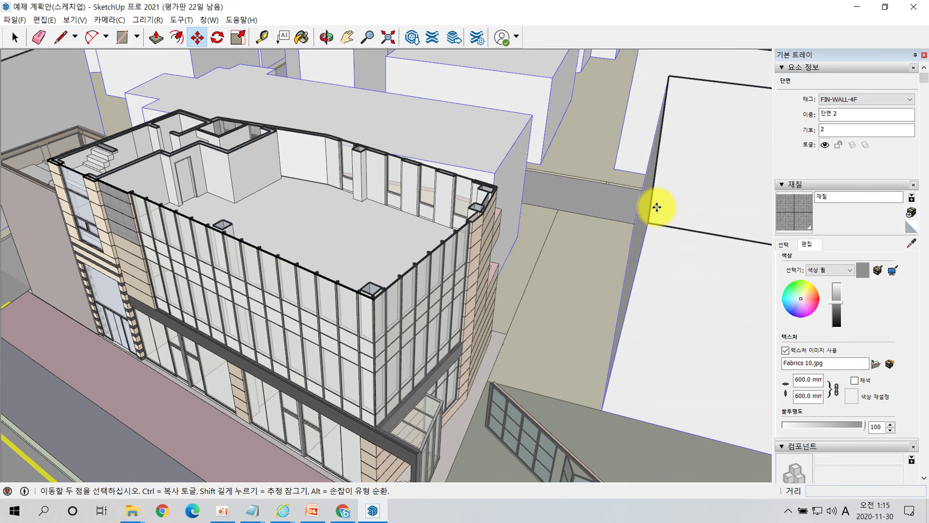
scroll(586, 200, down, 3)
scroll(587, 172, up, 4)
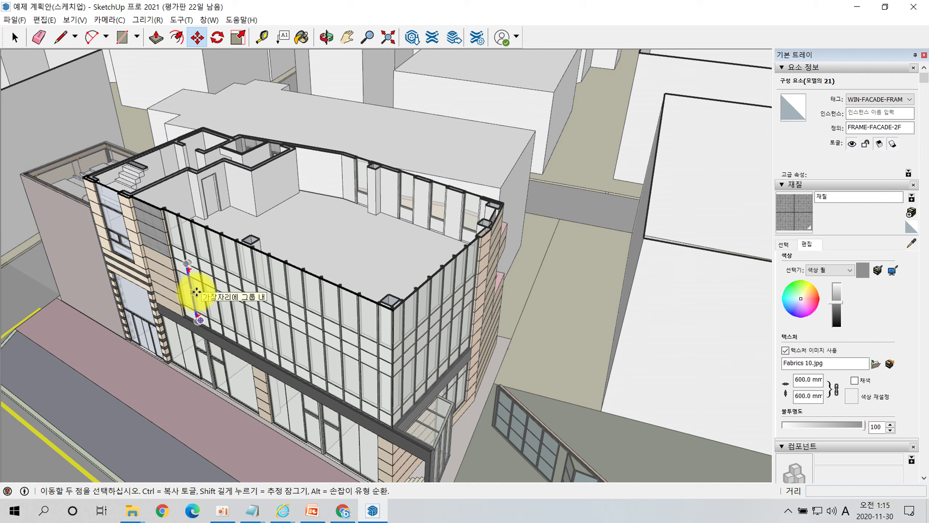
middle_drag(291, 270, 165, 163)
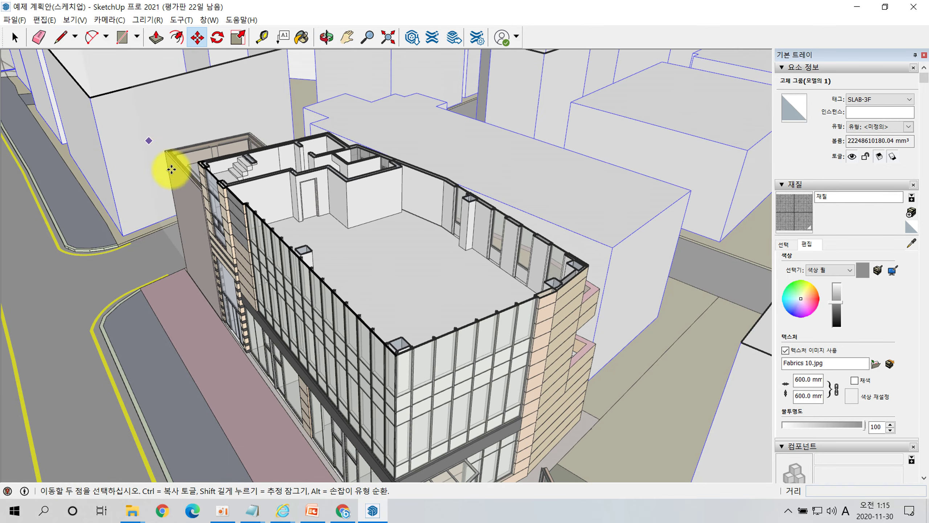
click(11, 20)
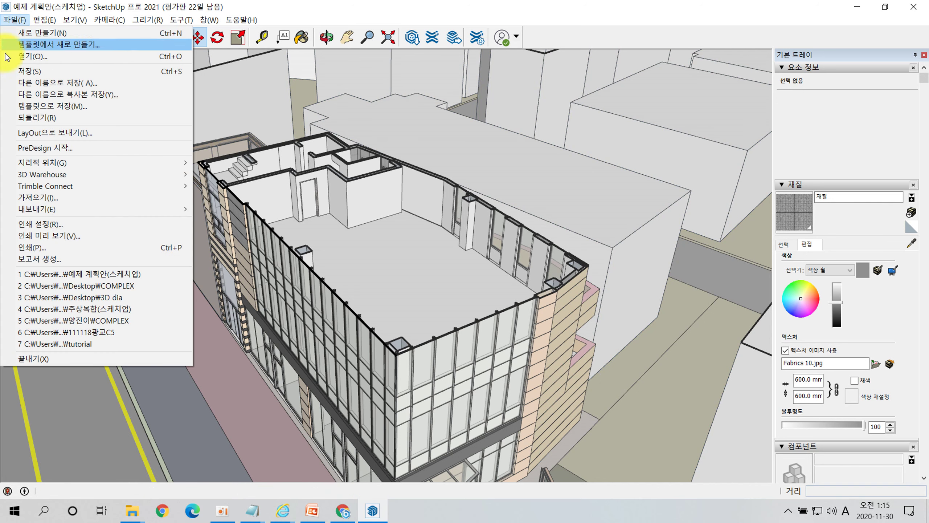
mouse_move(48, 211)
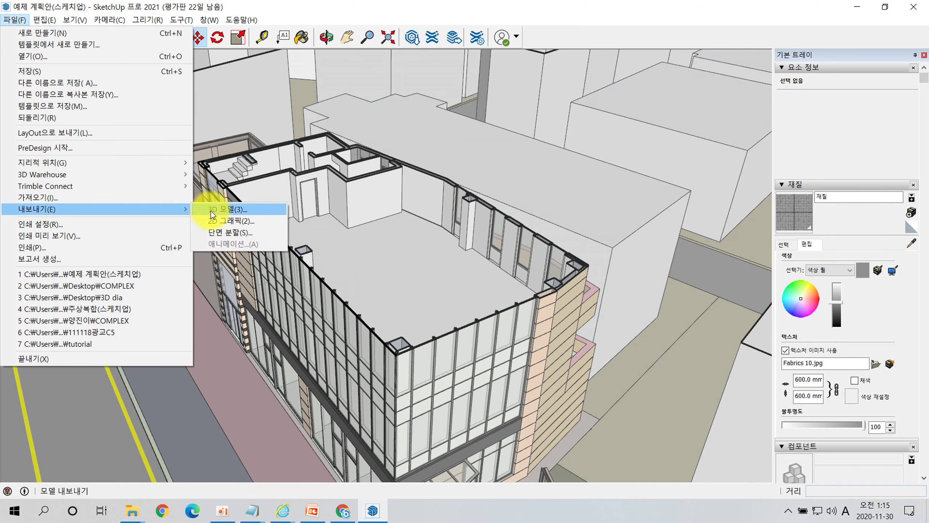
click(231, 224)
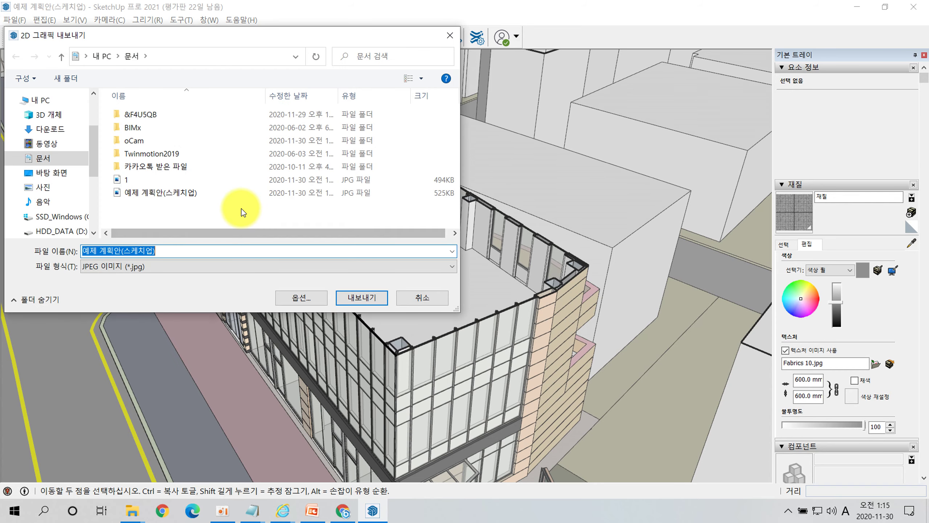
click(168, 250)
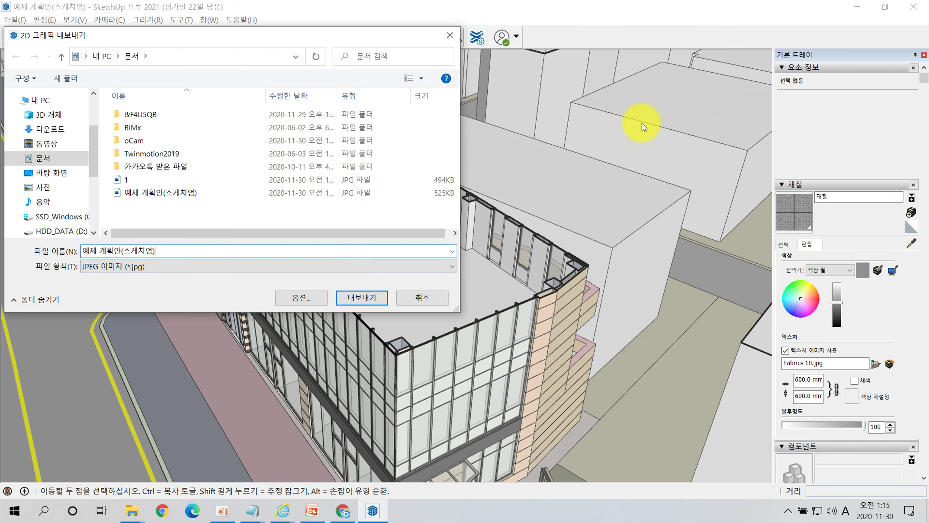
key(BackSpace)
key(BackSpace)
key(BackSpace)
key(ctrl+a)
text(3)
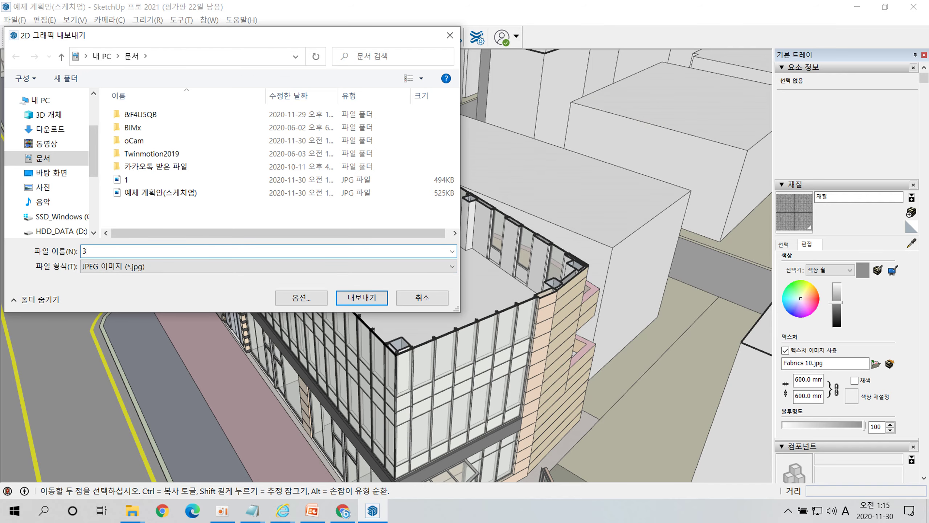
key(Return)
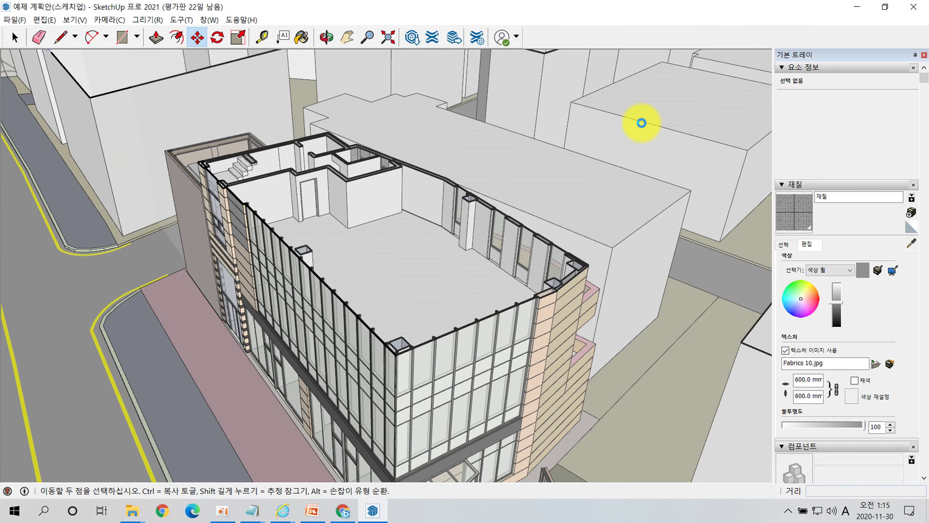
Open the exported image 예제 계획안(스케치업).jpg from the desktop to check the section view, and close it again.
click(859, 5)
click(113, 385)
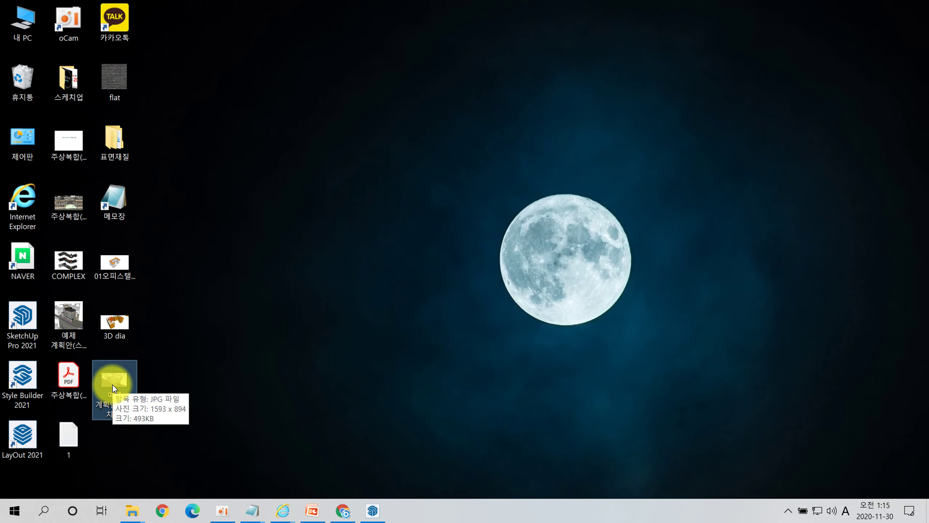
double_click(112, 385)
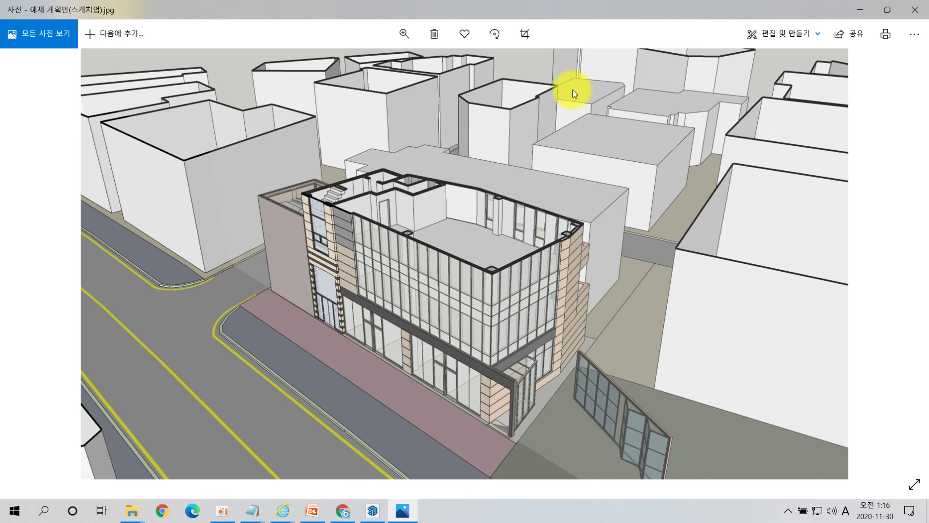
click(915, 9)
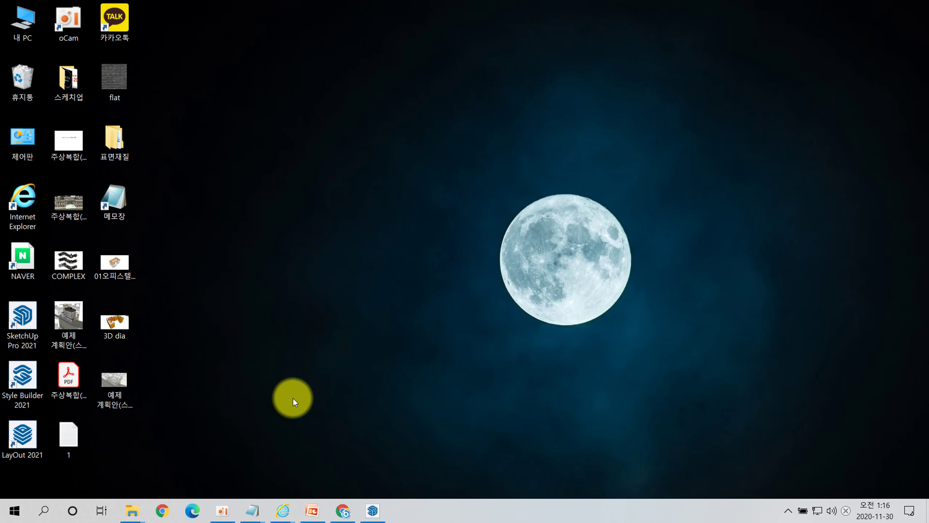
Return to SketchUp and open the model 주상복합(스케치업) from the desktop, discarding the changes to the current model.
click(374, 512)
mouse_move(321, 311)
middle_down()
mouse_move(419, 137)
mouse_move(411, 145)
middle_up()
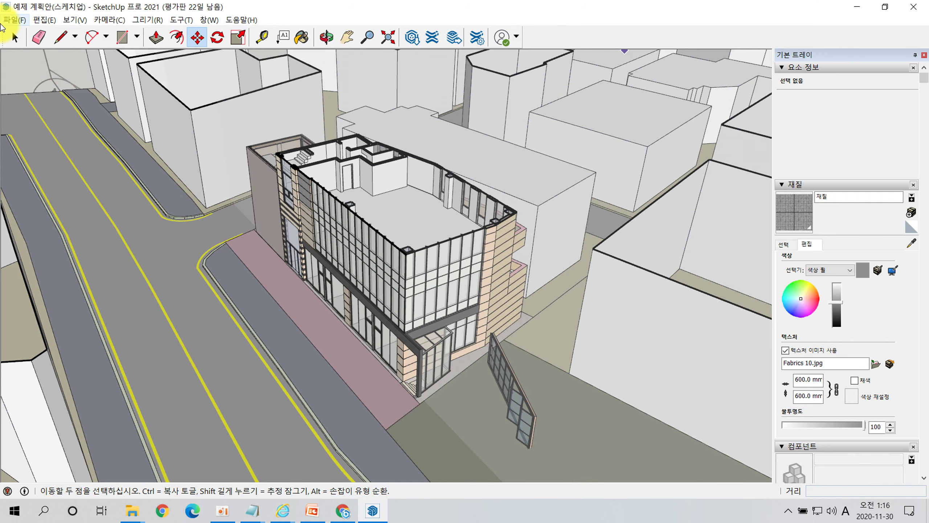
click(14, 20)
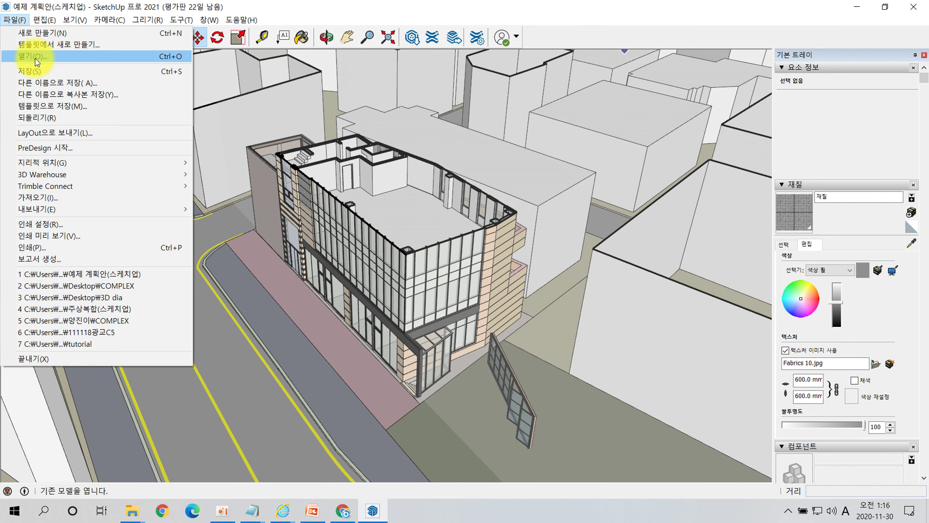
click(35, 59)
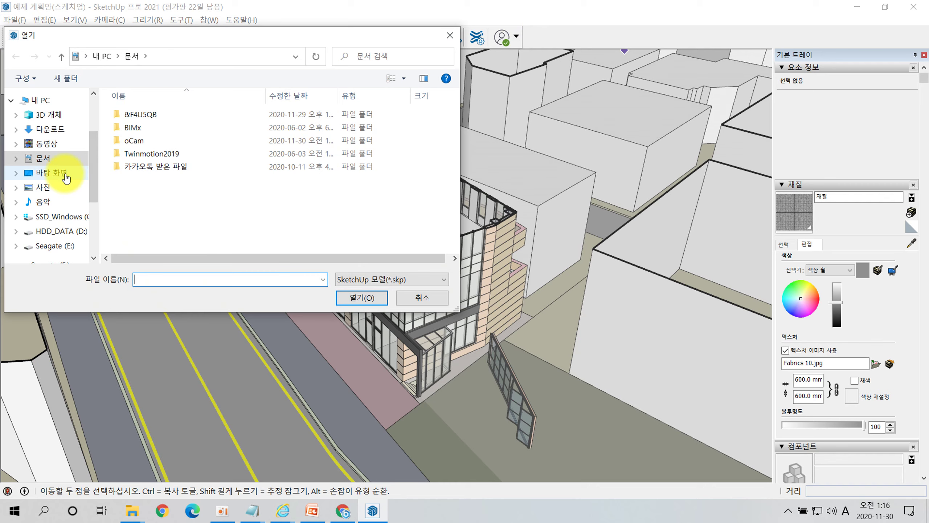
click(66, 178)
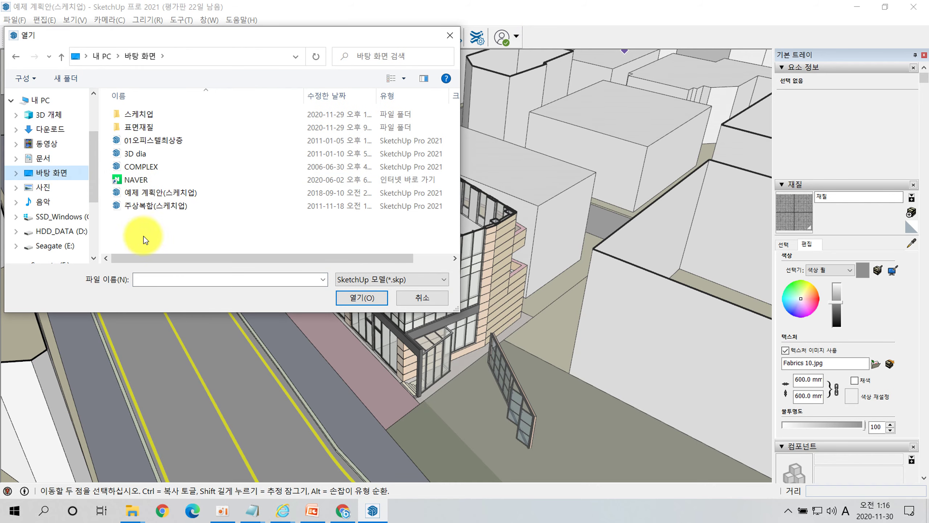
click(133, 158)
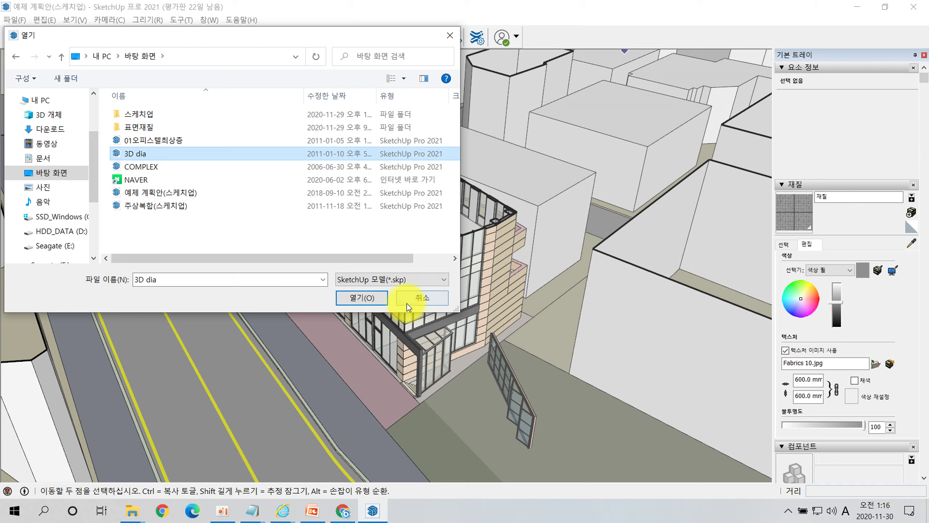
click(167, 206)
click(375, 301)
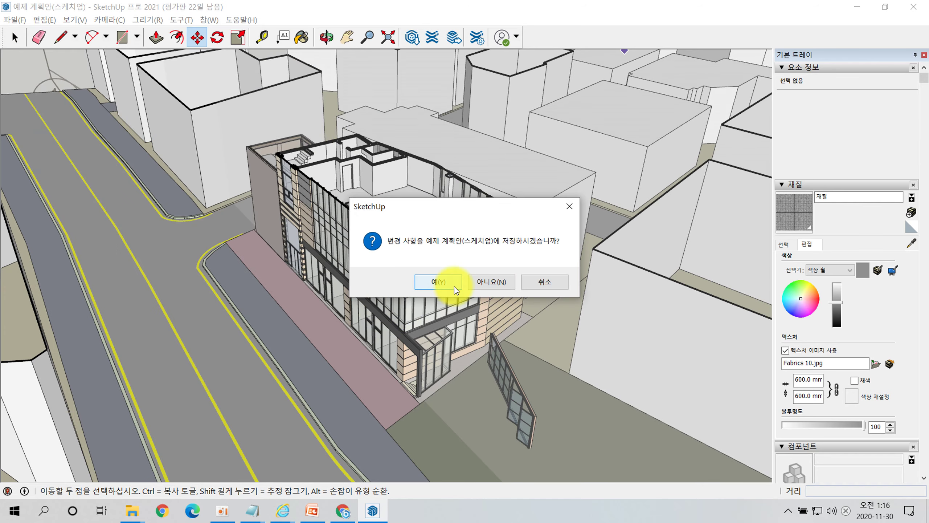
click(508, 286)
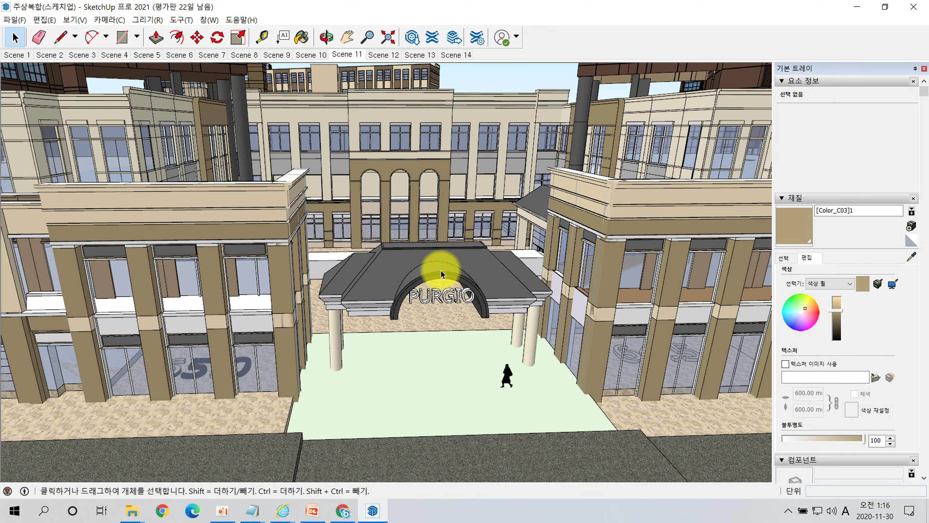
Show Scene 1 and examine the whole mixed-use complex, its towers and podium buildings from an elevated exterior view.
click(26, 53)
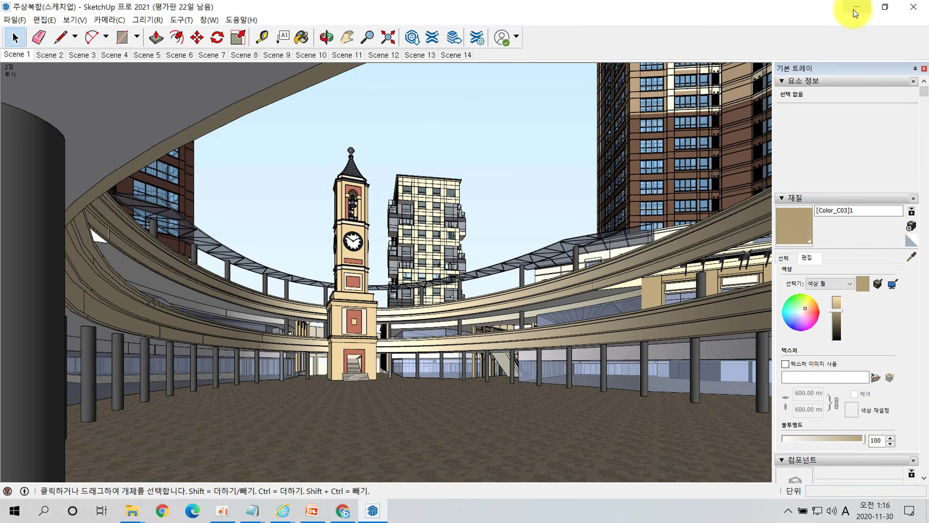
middle_drag(401, 295, 362, 344)
scroll(353, 307, down, 6)
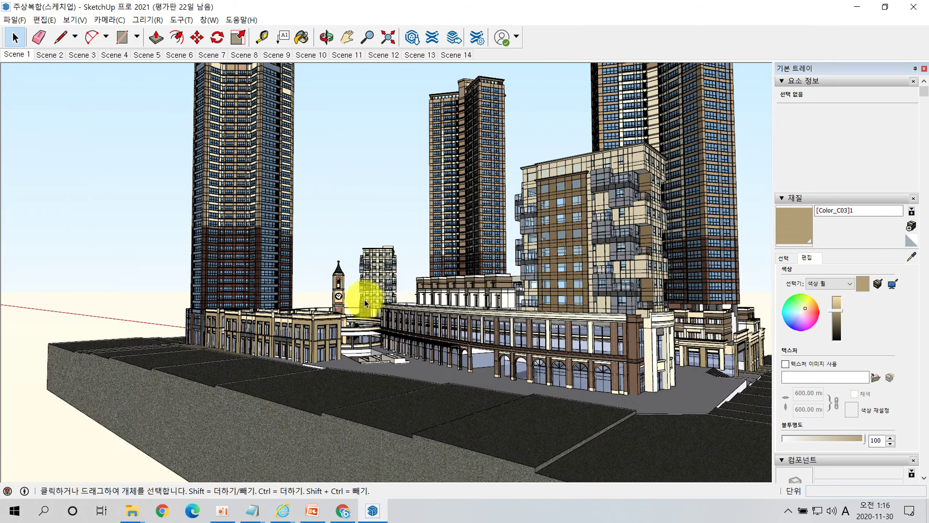
middle_drag(369, 297, 632, 380)
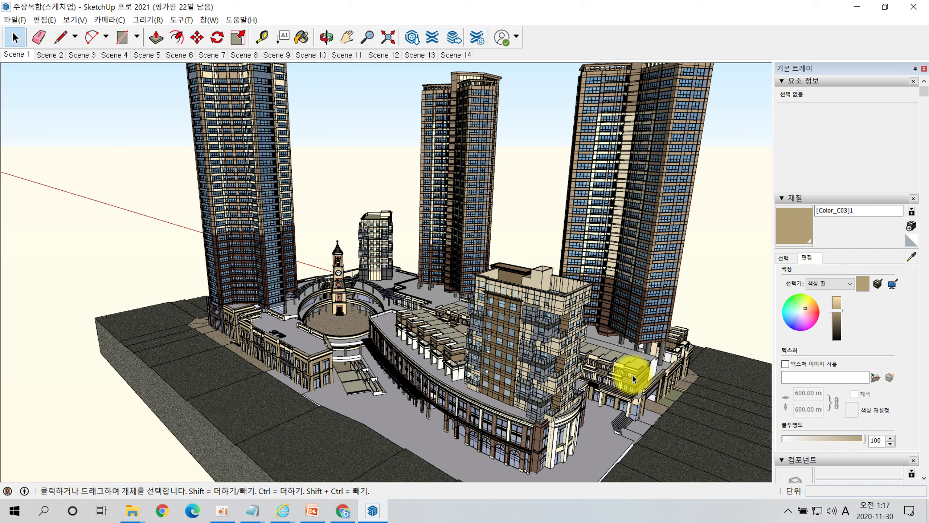
middle_drag(675, 311, 556, 293)
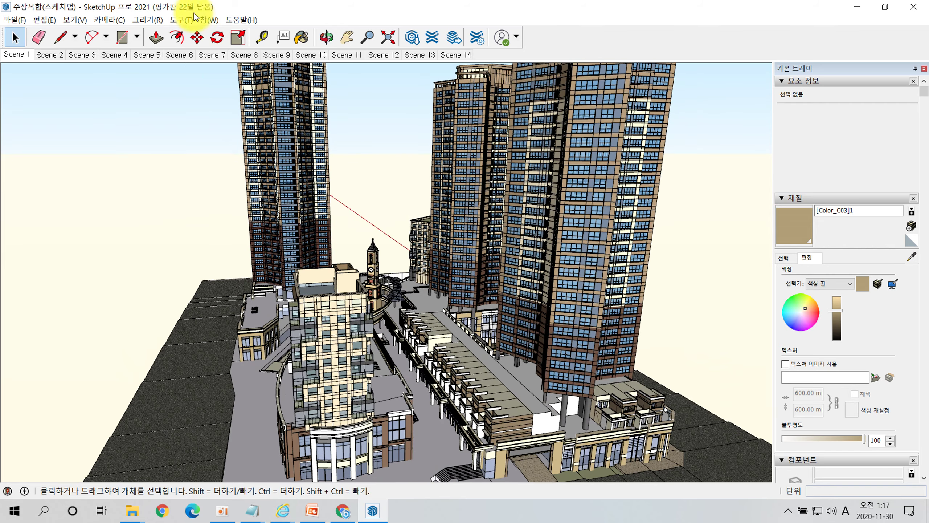
Switch to PowerPoint, start the mixed-use project slideshow from the beginning and advance to the 설계개요 slide, number 03.
click(857, 6)
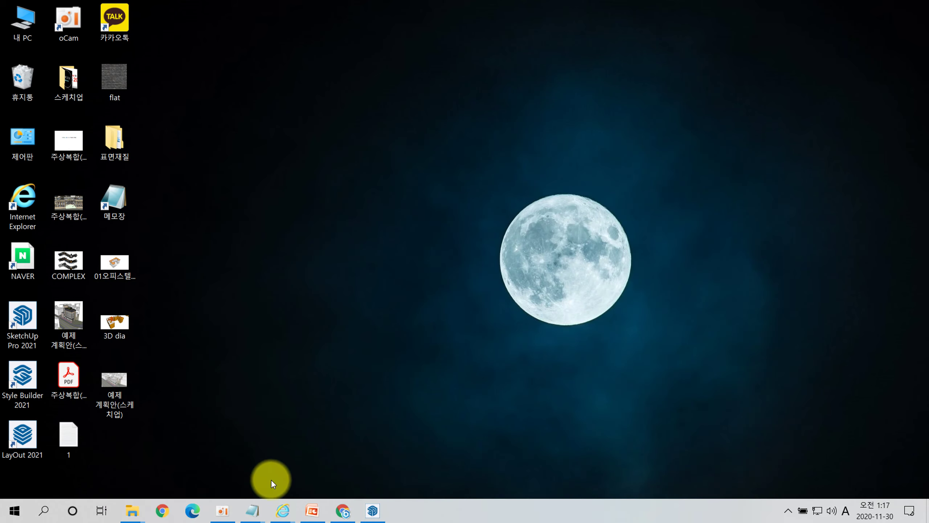
click(312, 510)
click(63, 60)
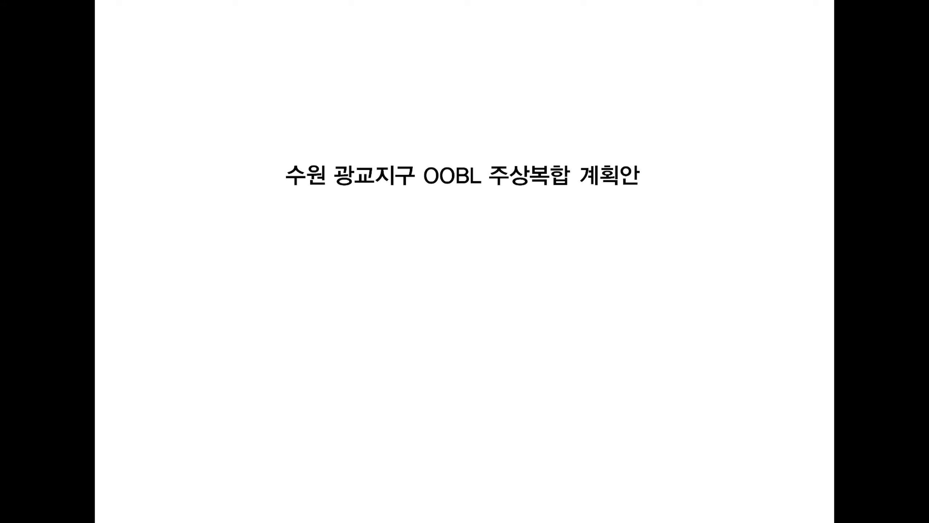
key(Right)
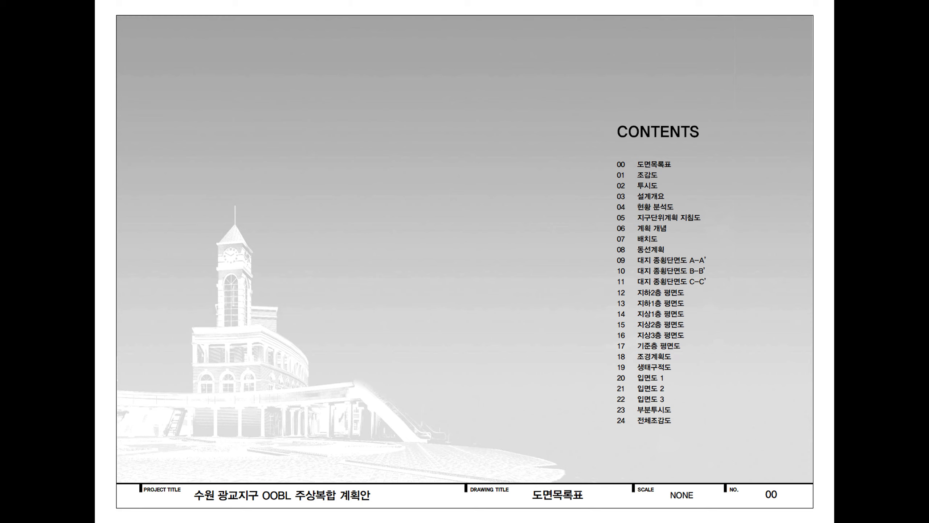
key(Right)
key(Right)
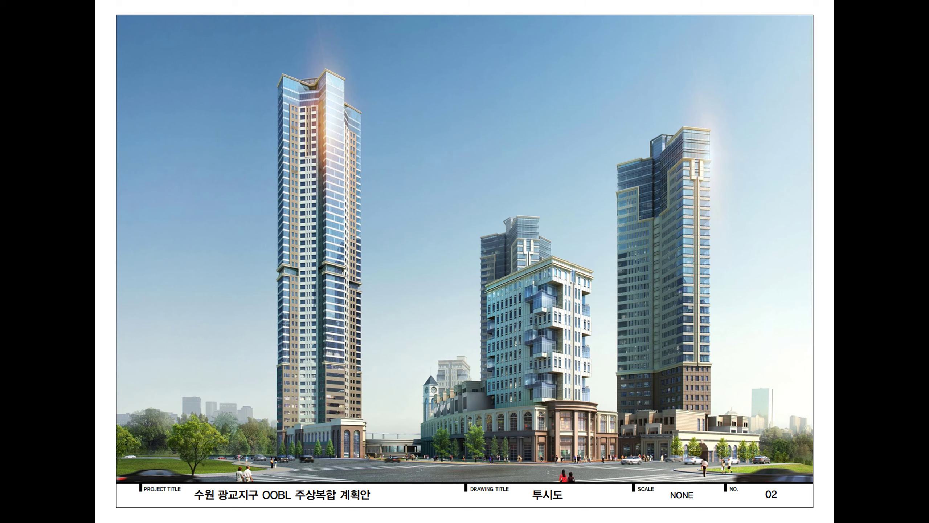
key(Page_Down)
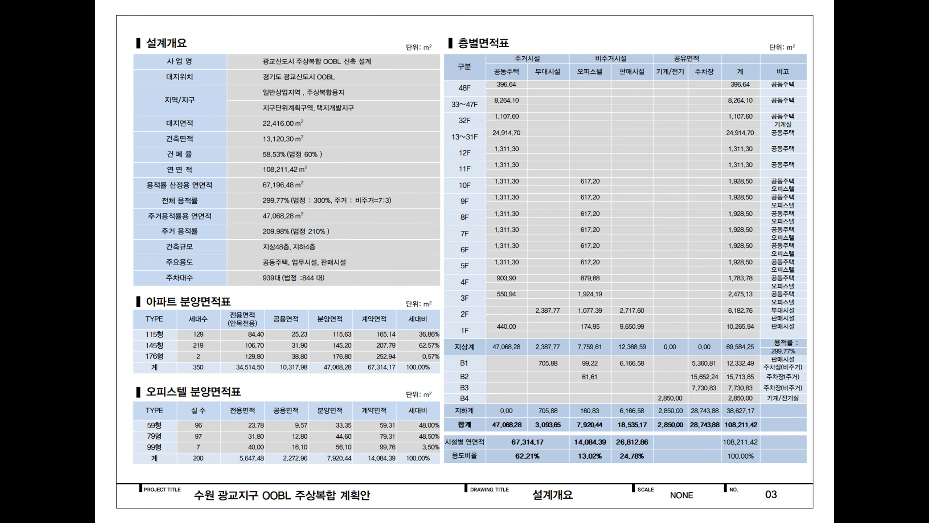